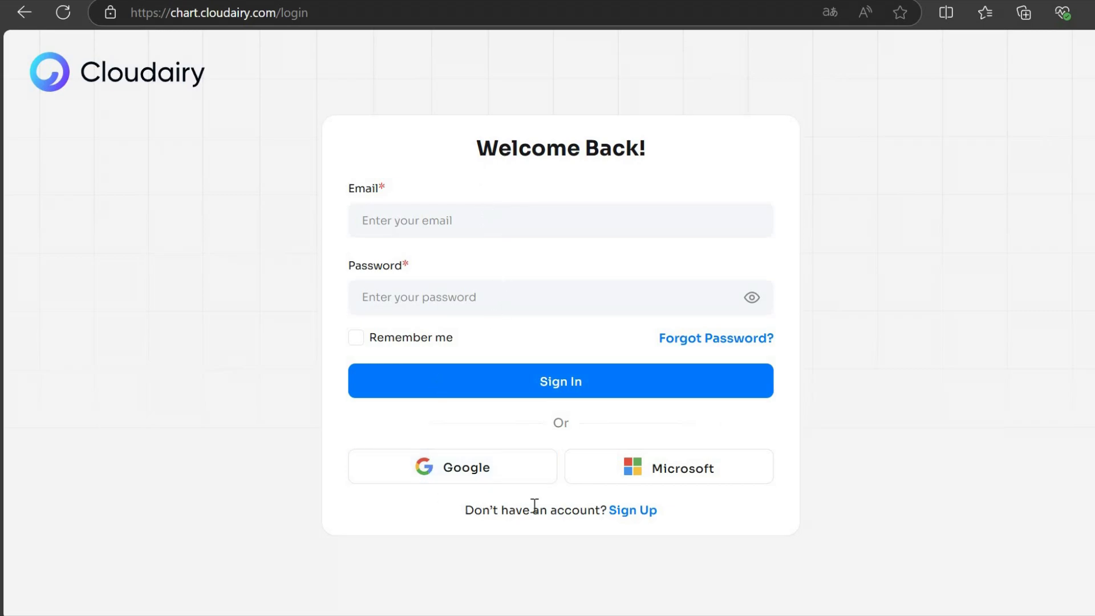
Sign in to Cloudairy with the saved Google account.
{"action": "left_click", "coordinate": [421, 468]}
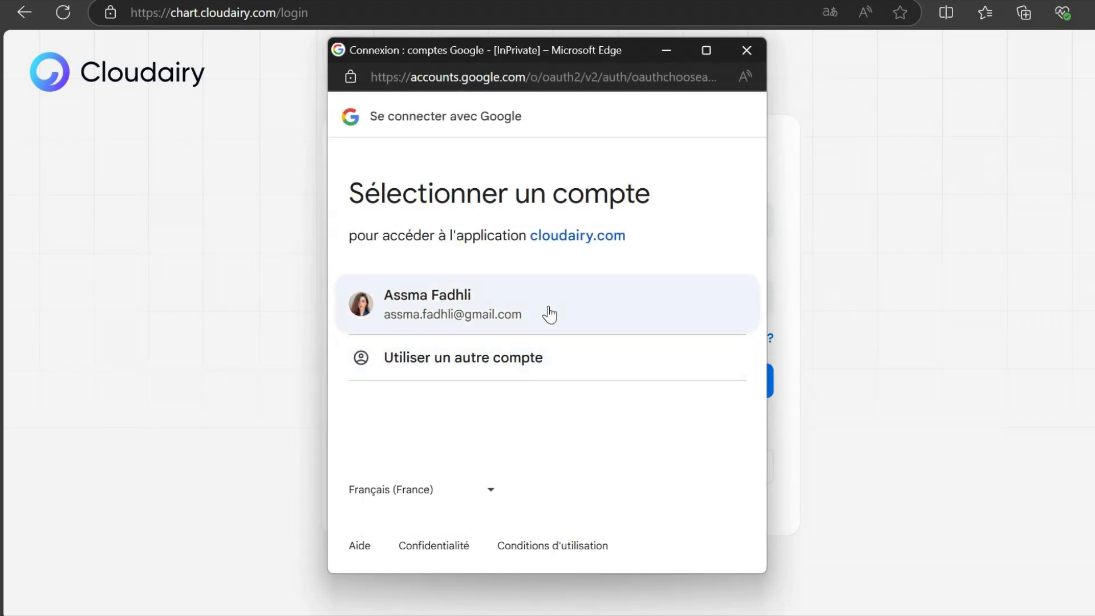
{"action": "left_click", "coordinate": [444, 302]}
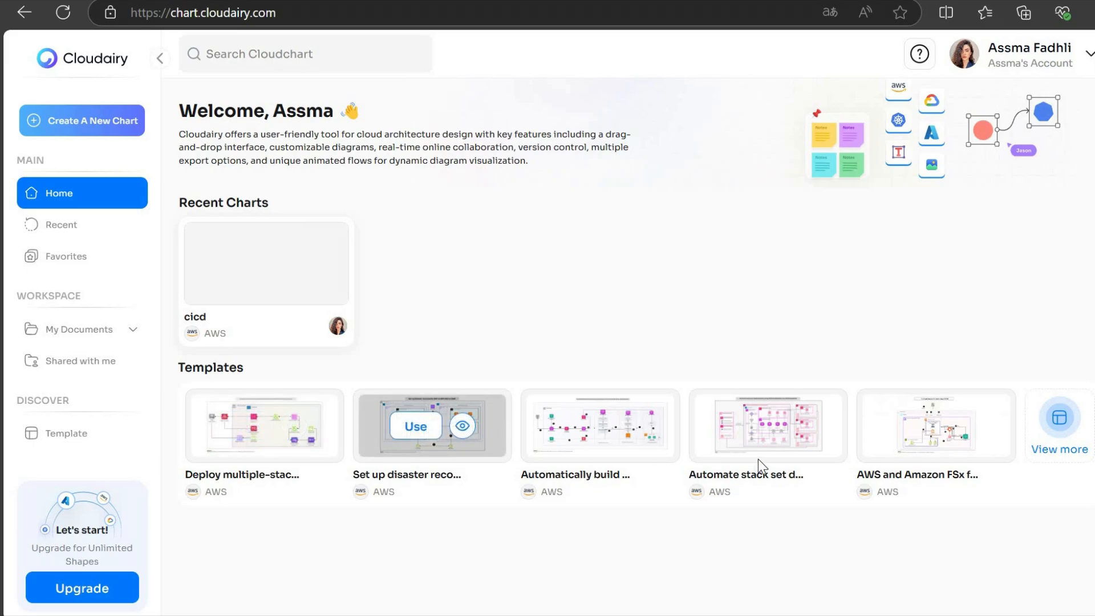
Browse the full chart template gallery and filter it to the AWS templates.
{"action": "mouse_move", "coordinate": [758, 459]}
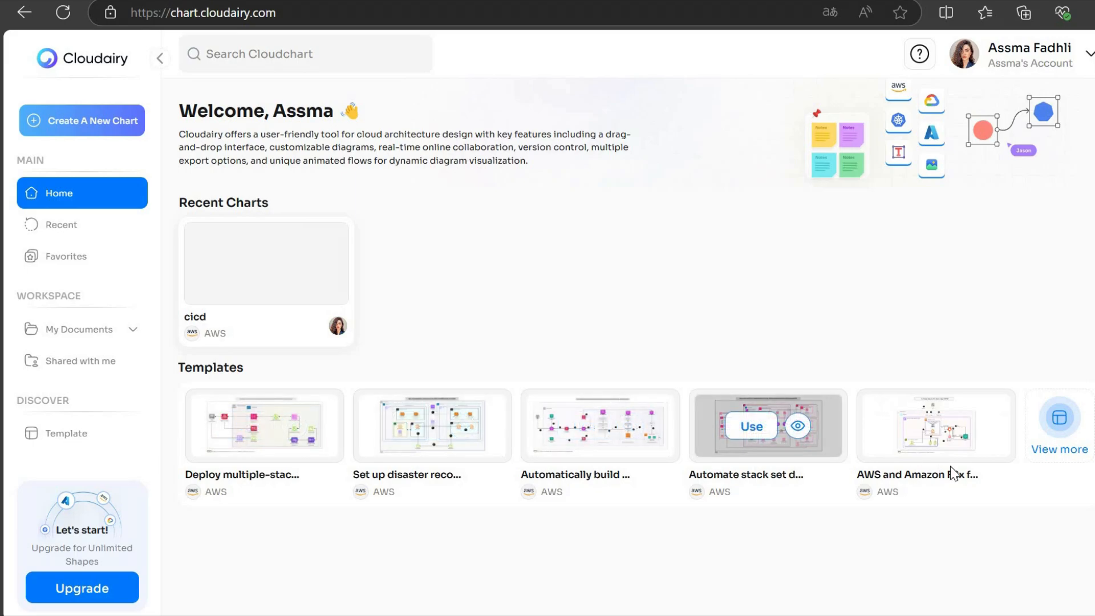
{"action": "left_click", "coordinate": [1066, 441]}
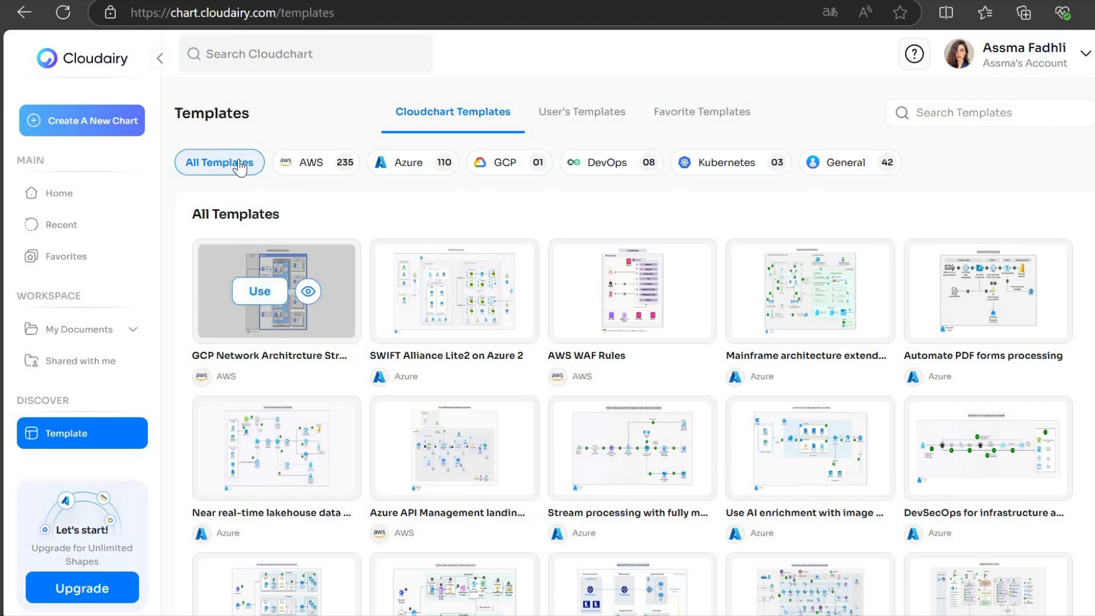
{"action": "left_click", "coordinate": [296, 180]}
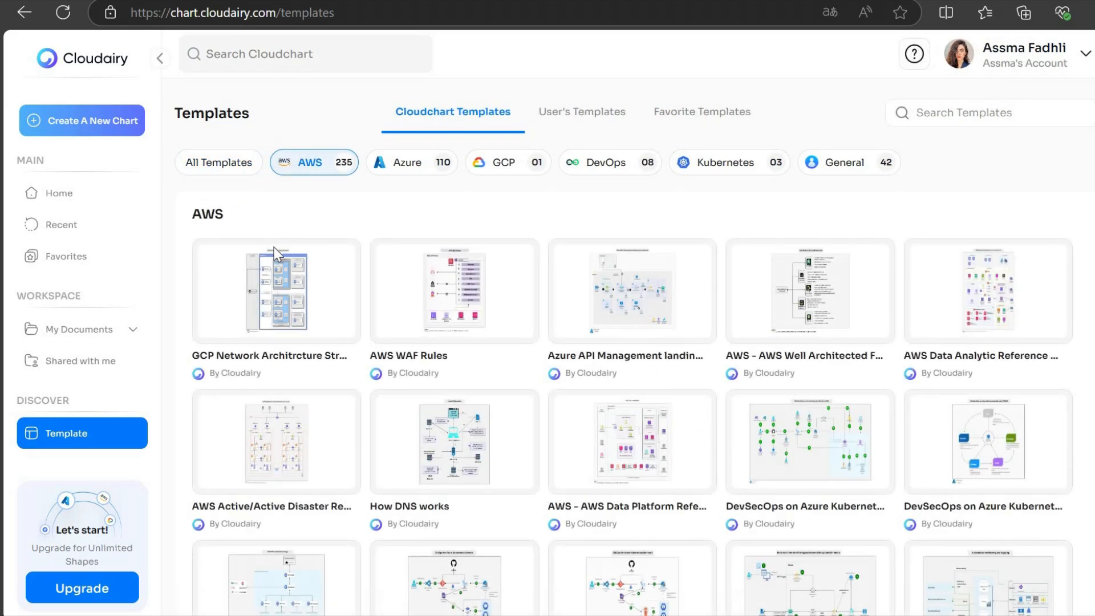
{"action": "mouse_move", "coordinate": [268, 294]}
Create a blank chart named "Episode 1 - Autoscaling AWS With Cost Estimate" in the AWS category.
{"action": "left_click", "coordinate": [69, 122]}
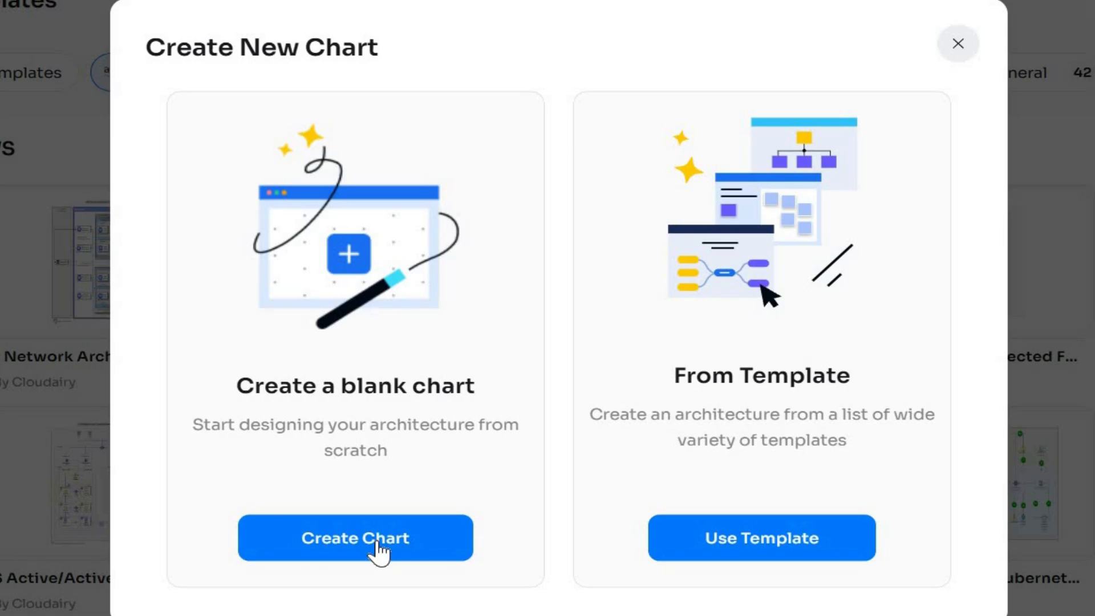
{"action": "left_click", "coordinate": [381, 549]}
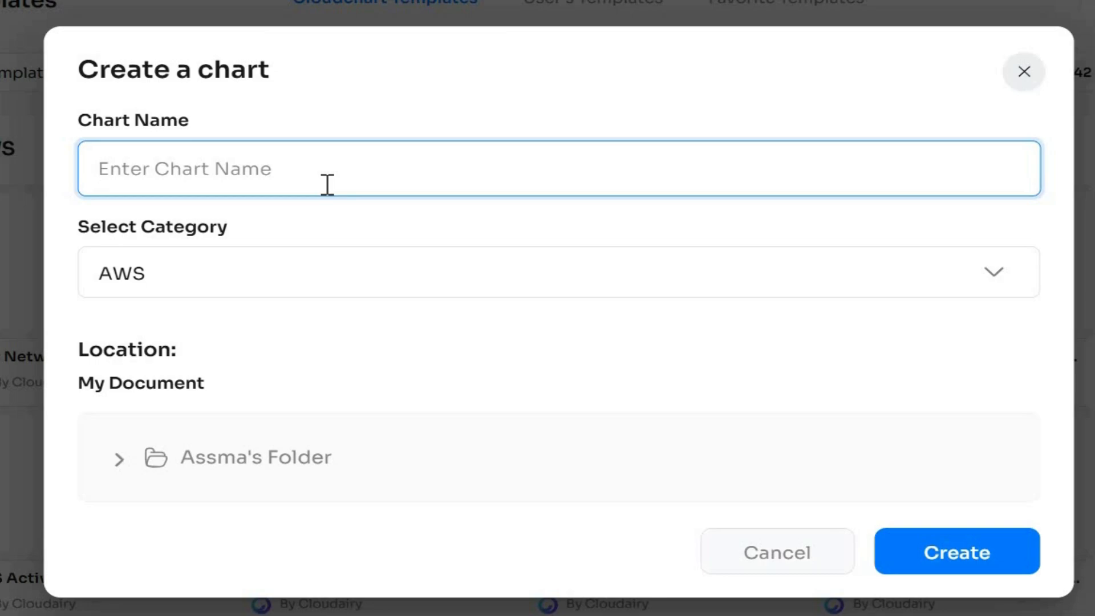
{"action": "type", "text": "Episode "}
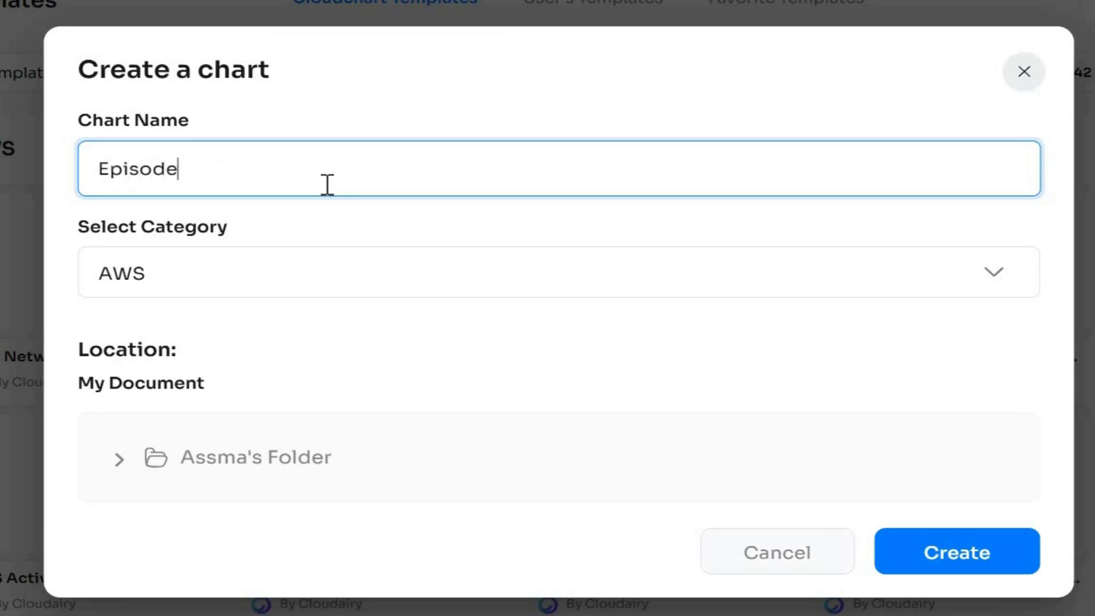
{"action": "type", "text": "16"}
{"action": "key", "text": "BackSpace"}
{"action": "type", "text": "-"}
{"action": "key", "text": "BackSpace"}
{"action": "type", "text": "- Autoscaling a"}
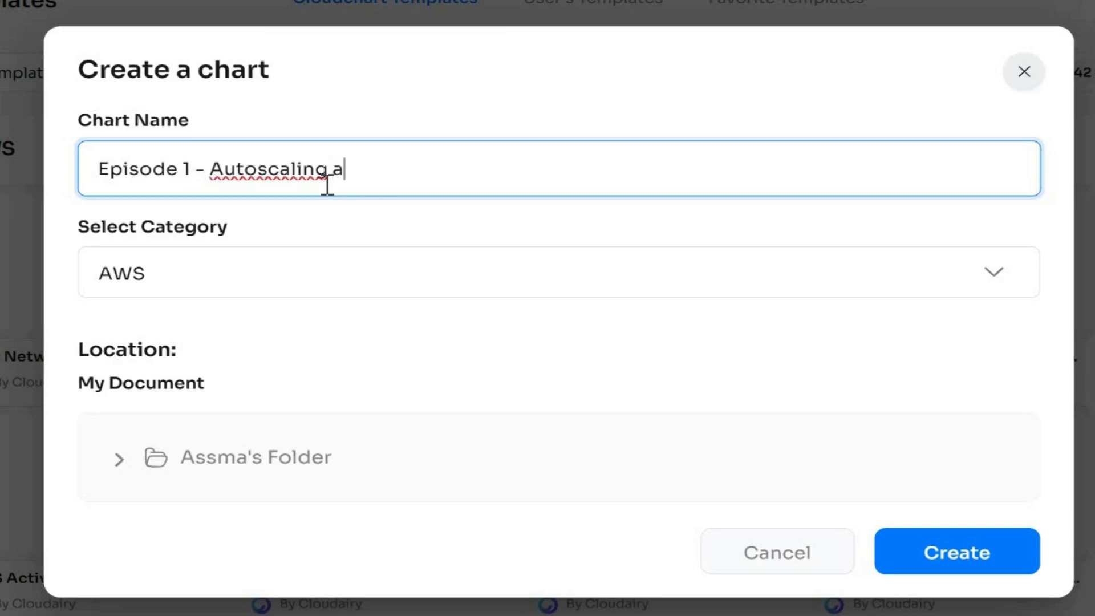
{"action": "key", "text": "BackSpace"}
{"action": "type", "text": "AXS"}
{"action": "key", "text": "BackSpace"}
{"action": "key", "text": "BackSpace"}
{"action": "type", "text": "WS With Cost Estimate"}
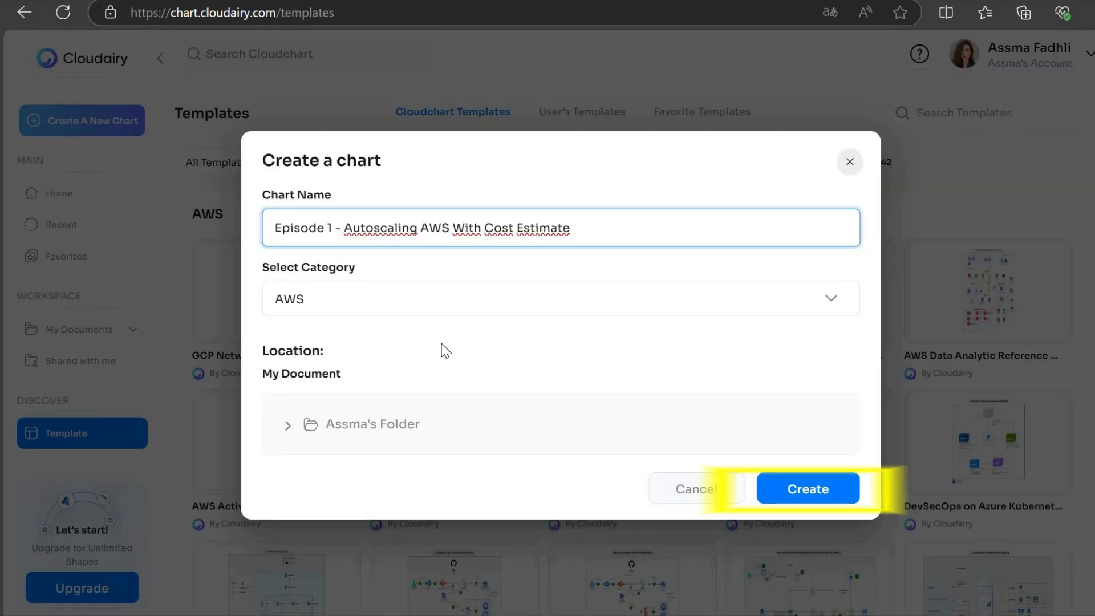
{"action": "left_click", "coordinate": [826, 484]}
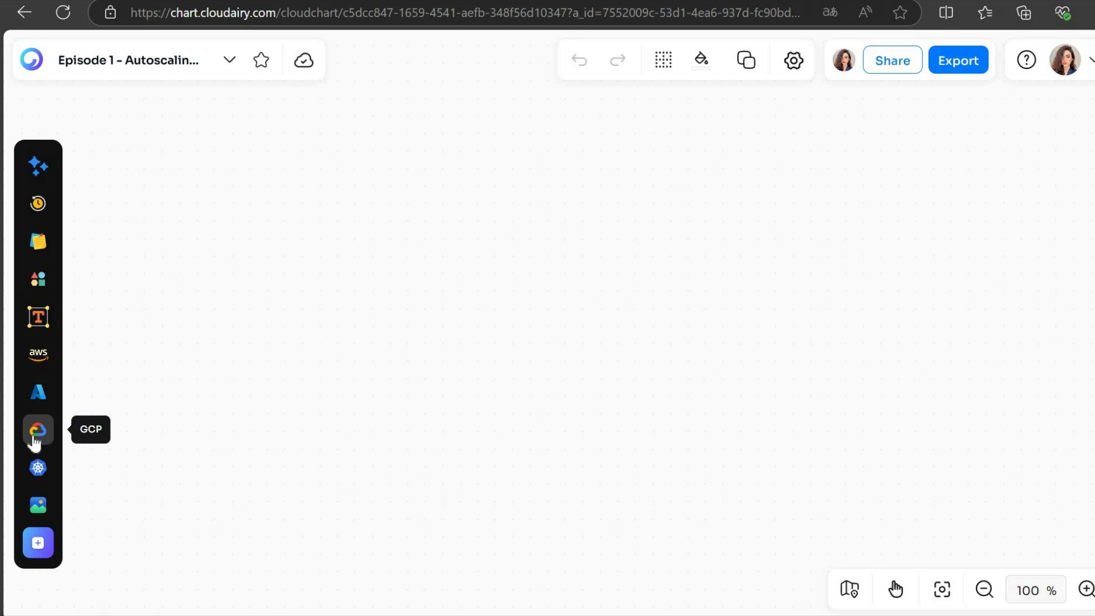
Look through the AWS icon library, expanding the Group With Icons category.
{"action": "left_click", "coordinate": [37, 350]}
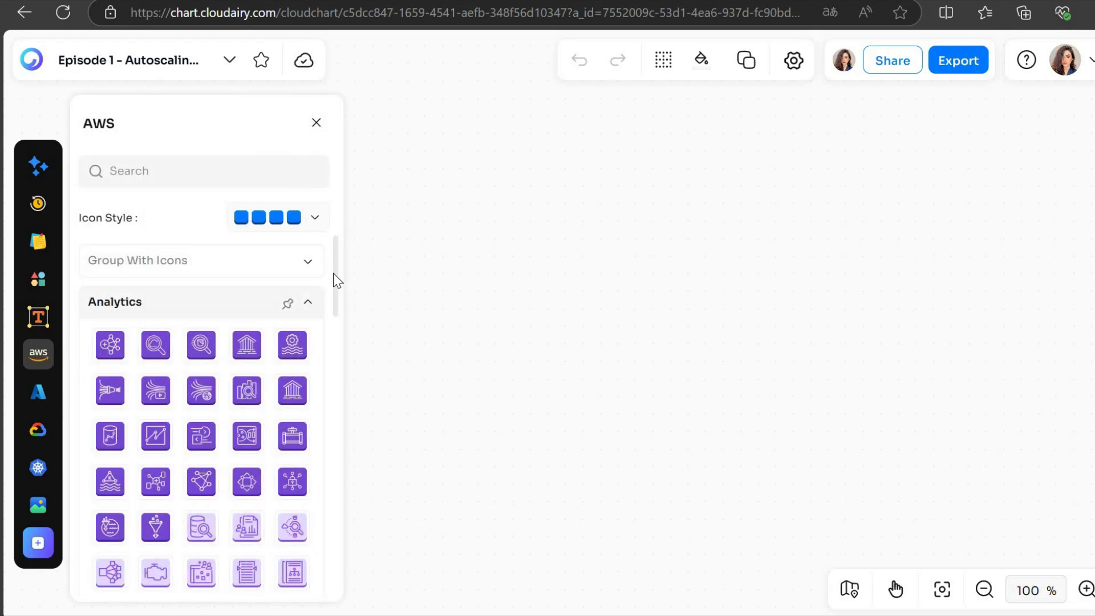
{"action": "scroll", "coordinate": [333, 283], "scroll_direction": "down", "scroll_amount": 3}
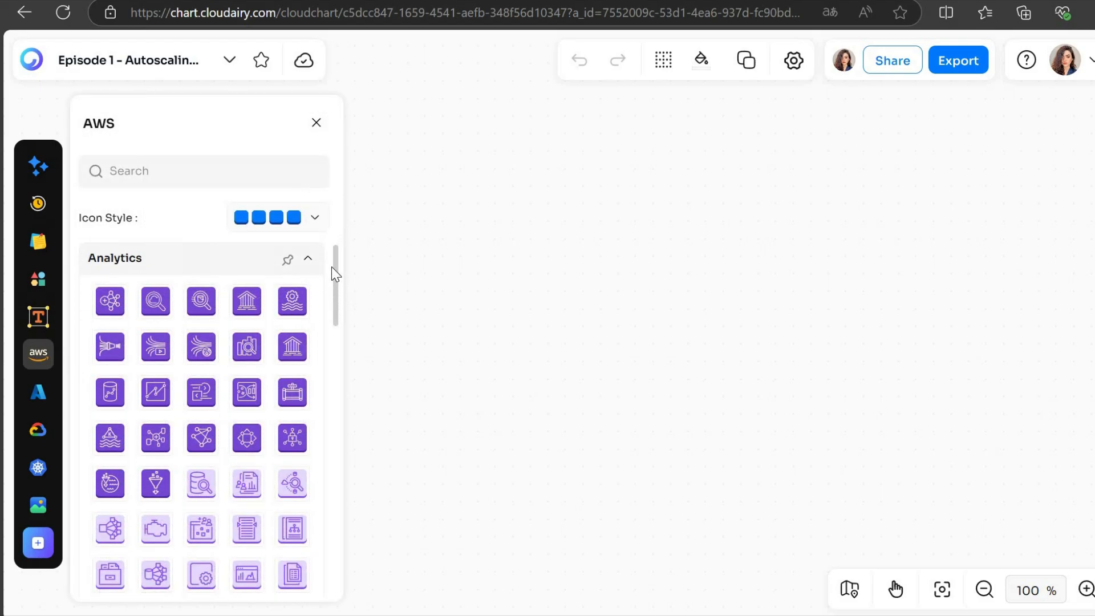
{"action": "scroll", "coordinate": [254, 323], "scroll_direction": "up", "scroll_amount": 3}
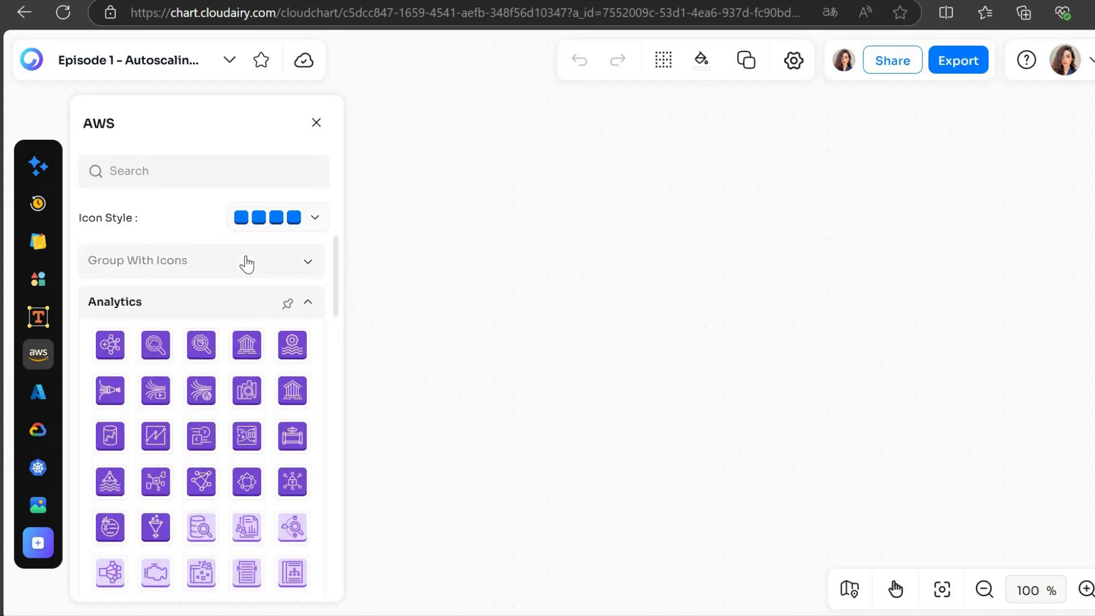
{"action": "left_click", "coordinate": [318, 271]}
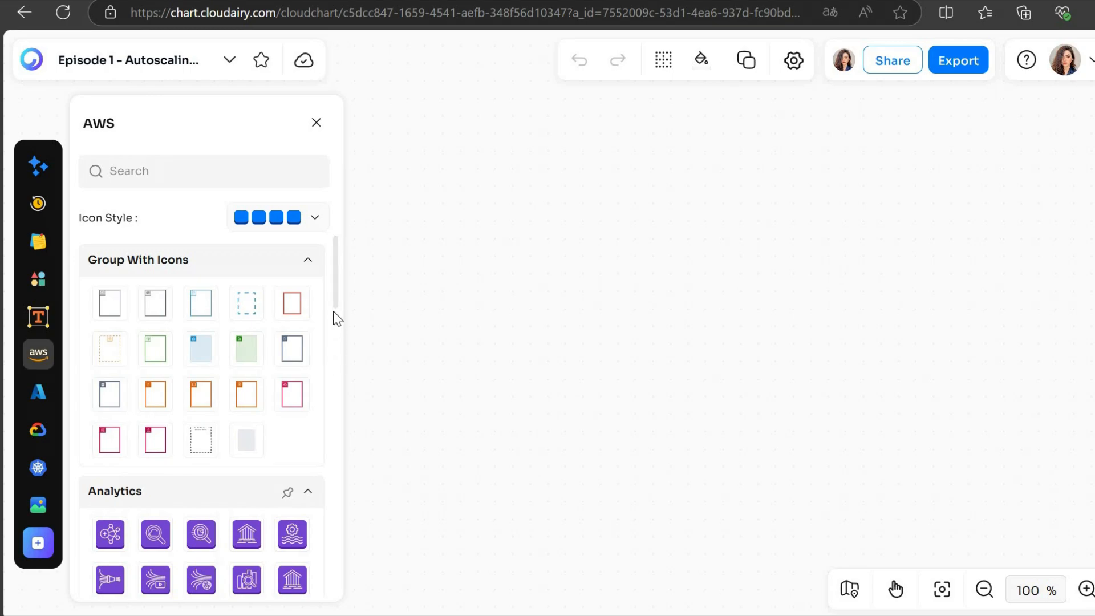
Search the AWS icon library for EC2 and view the stock images library.
{"action": "left_click", "coordinate": [231, 165]}
{"action": "left_click", "coordinate": [231, 164]}
{"action": "key", "text": "Caps_Lock"}
{"action": "type", "text": "EC"}
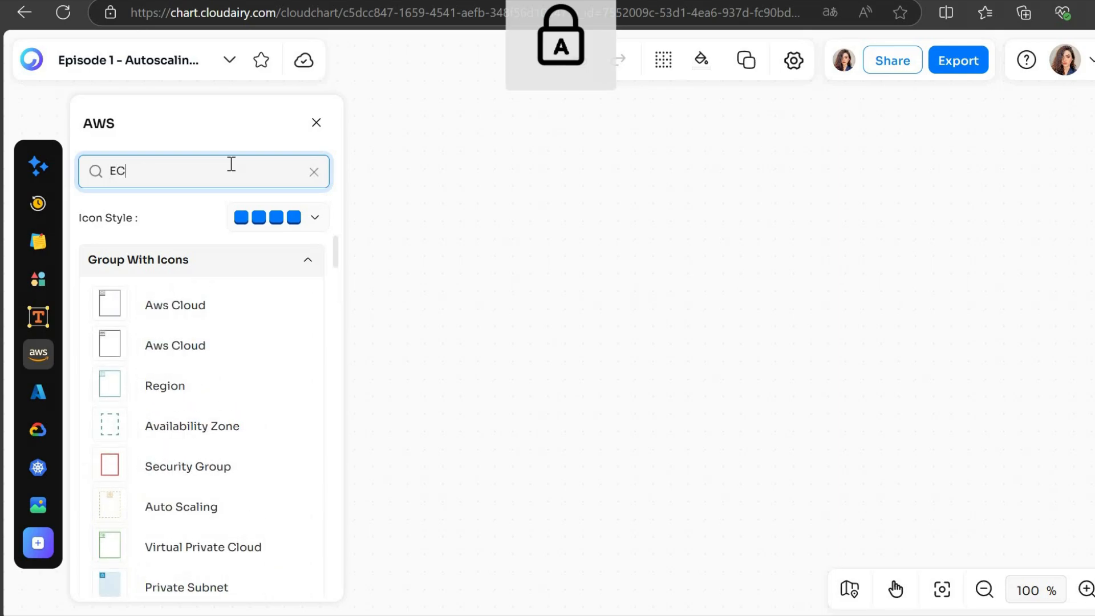
{"action": "type", "text": "2"}
{"action": "key", "text": "Caps_Lock"}
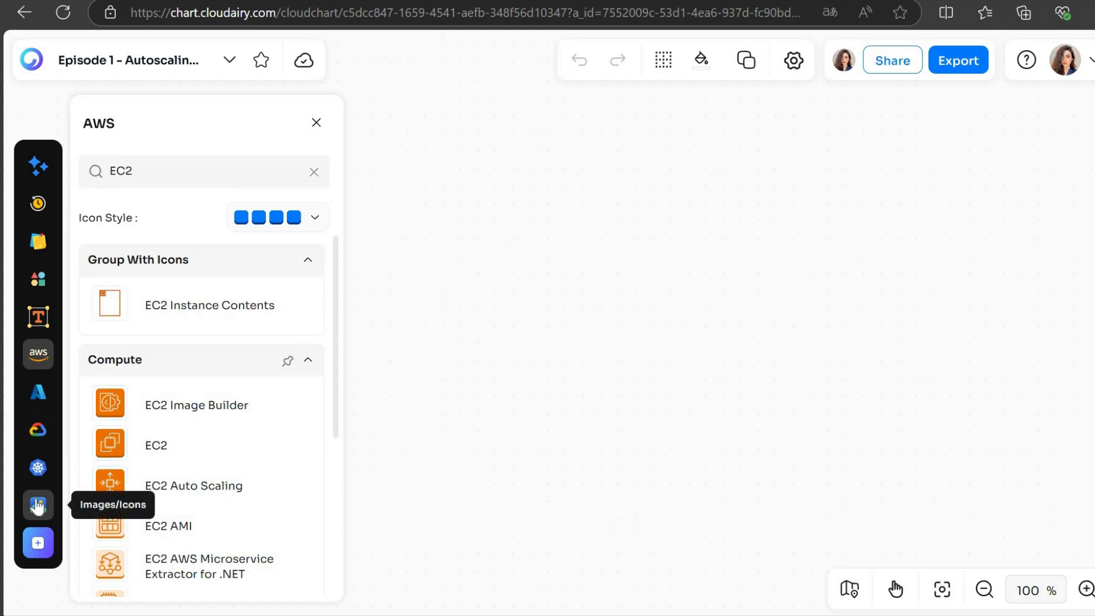
{"action": "left_click", "coordinate": [37, 506]}
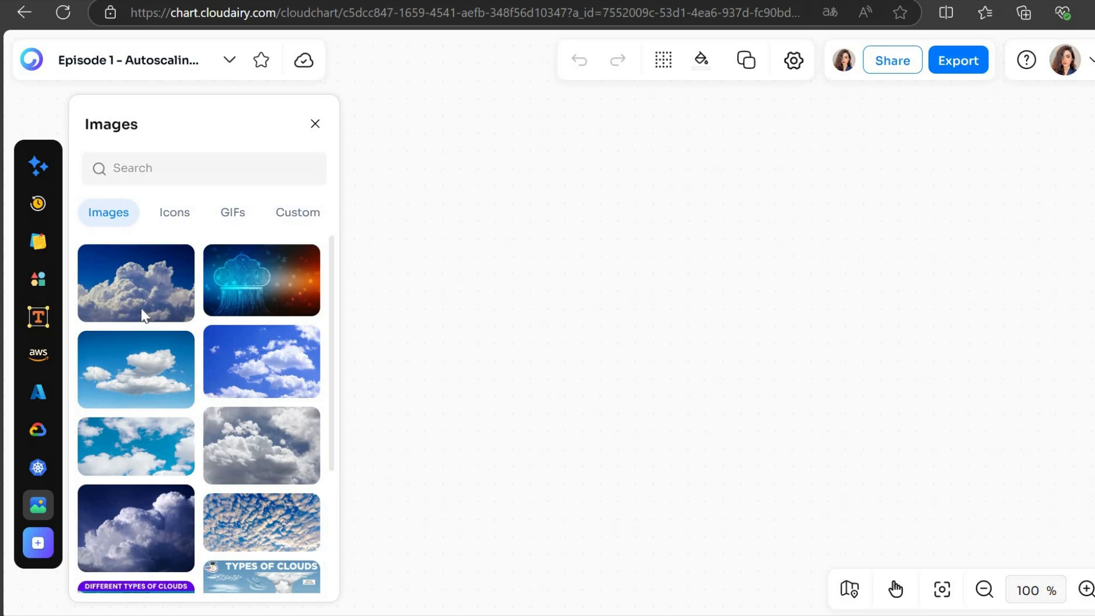
{"action": "left_click", "coordinate": [314, 124]}
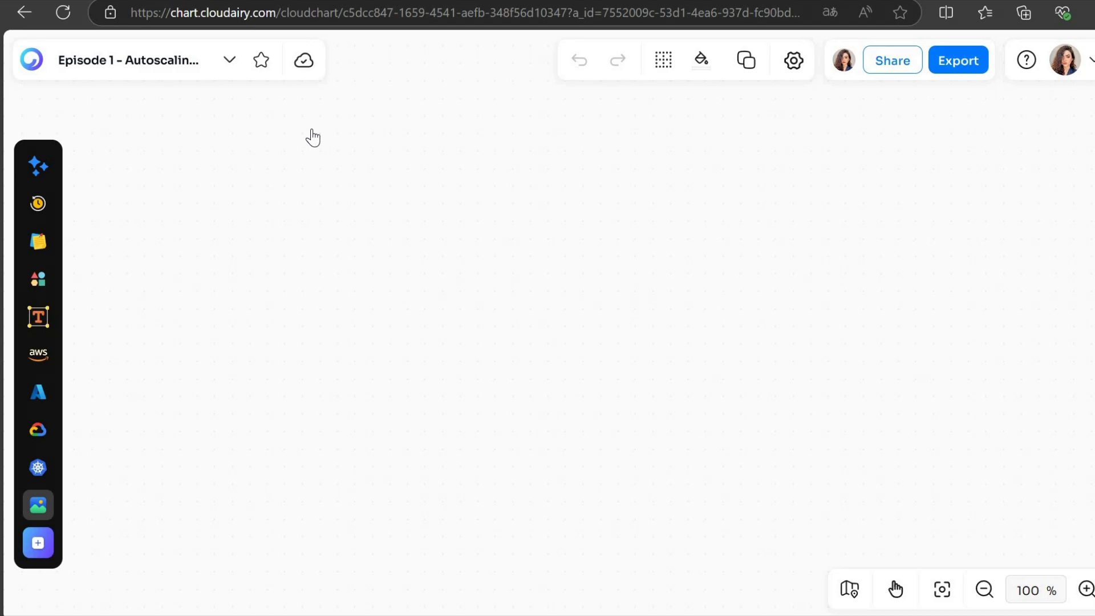
Clear the AWS icon search, place an Aws Cloud group on the canvas and enlarge it into a wide outer frame.
{"action": "left_click", "coordinate": [38, 355]}
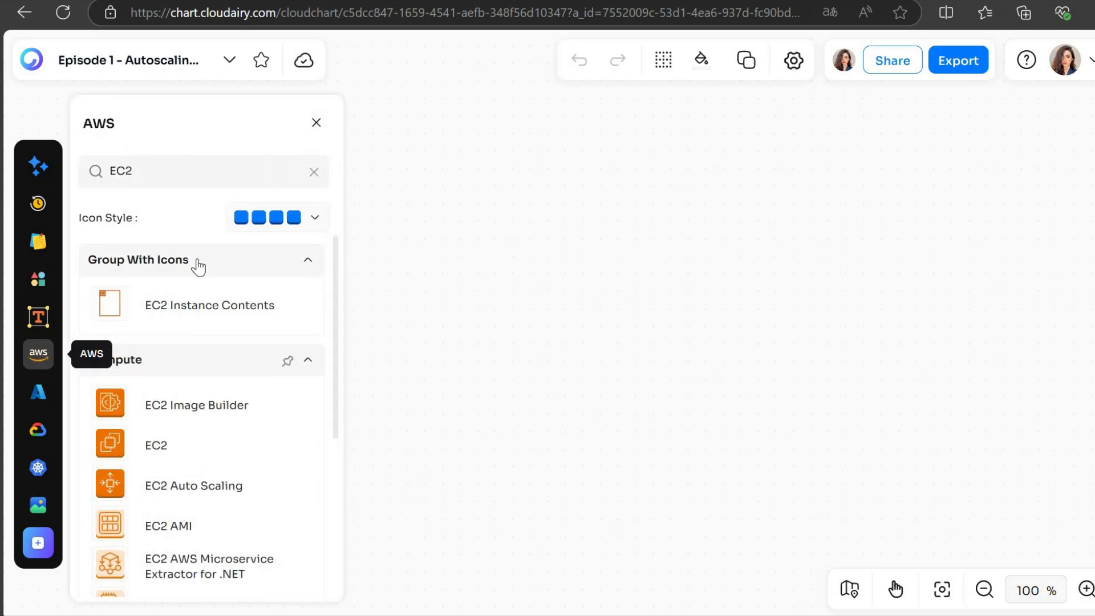
{"action": "left_click", "coordinate": [302, 178]}
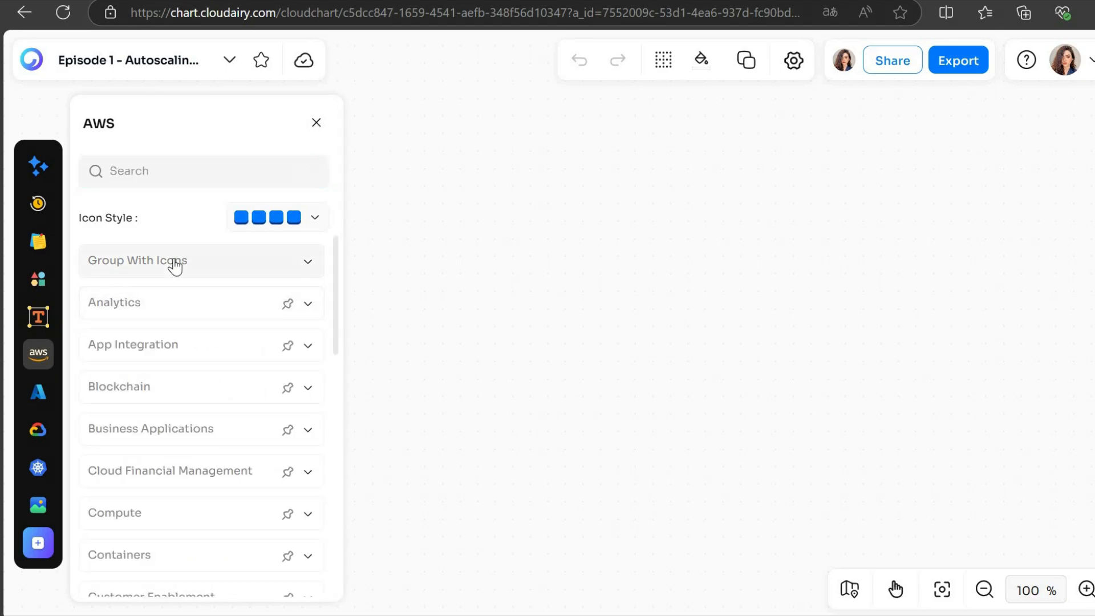
{"action": "left_click", "coordinate": [175, 263]}
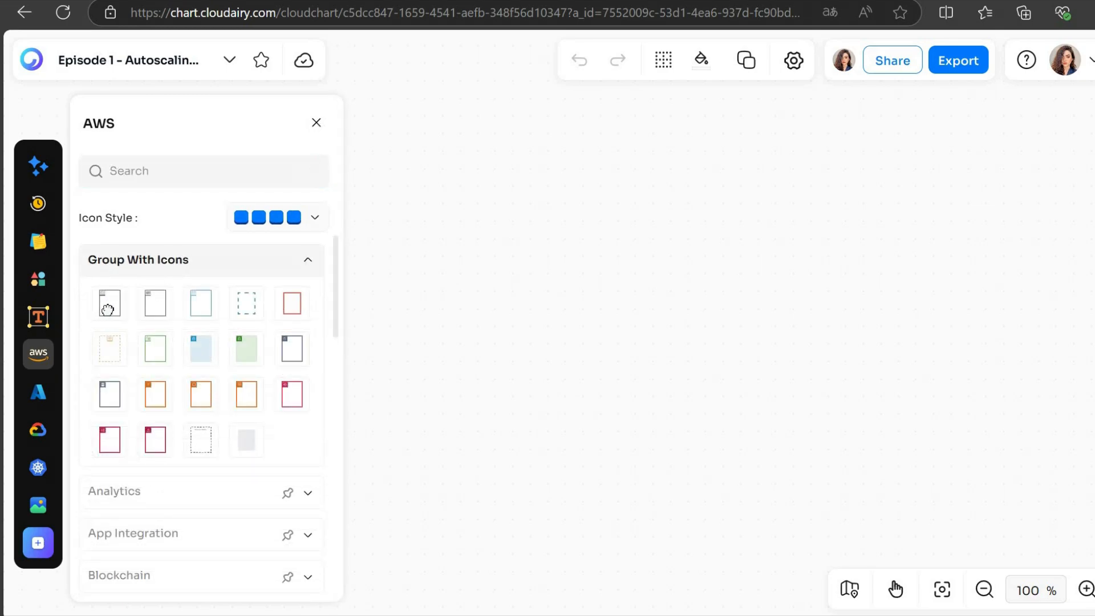
{"action": "mouse_move", "coordinate": [109, 306]}
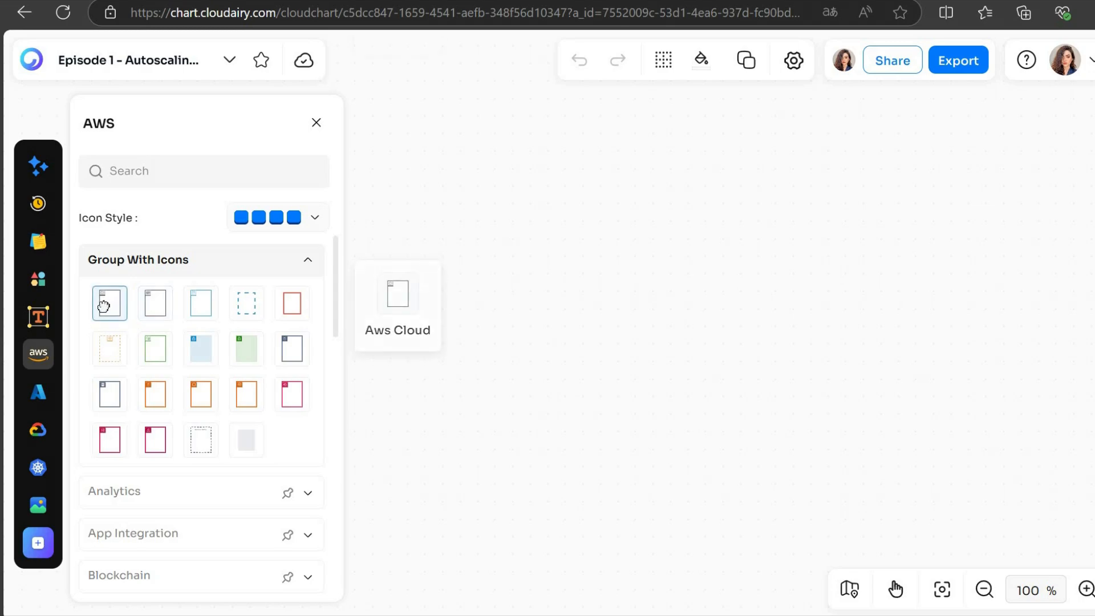
{"action": "left_click_drag", "start_coordinate": [155, 311], "coordinate": [437, 307]}
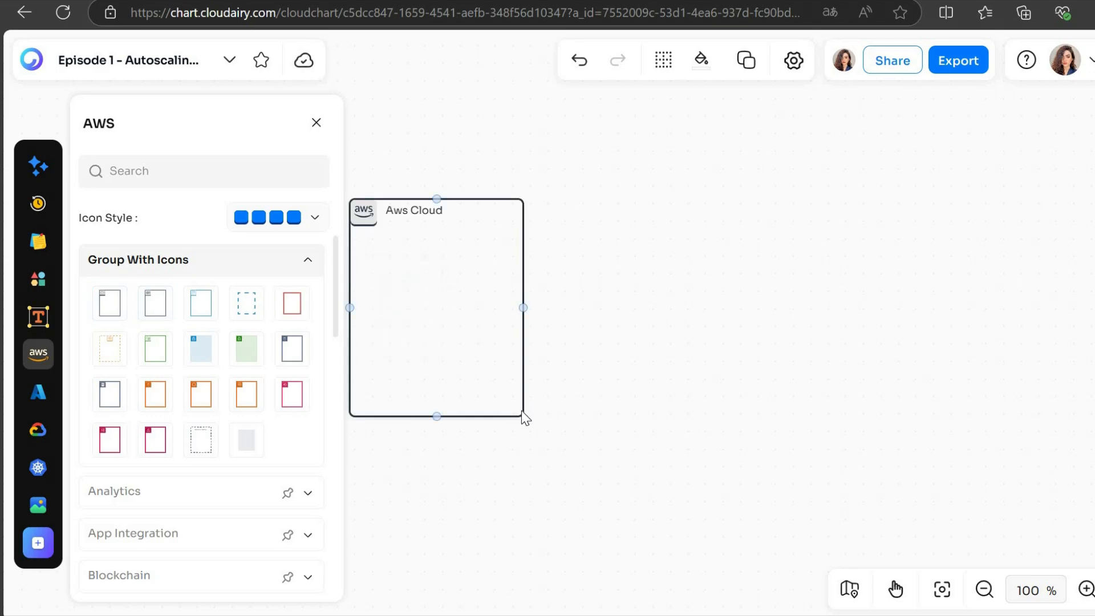
{"action": "left_click", "coordinate": [520, 414]}
{"action": "left_click_drag", "start_coordinate": [769, 462], "coordinate": [1024, 486]}
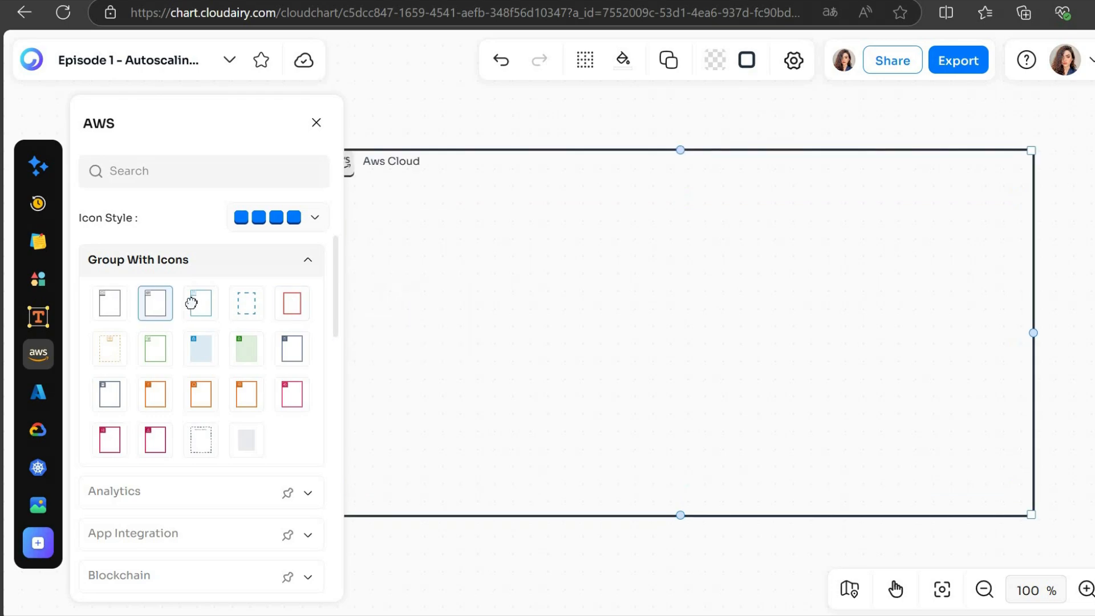
Add a Region group inside the Aws Cloud frame, label it us-east-2 and enlarge it to fill most of the frame.
{"action": "left_click_drag", "start_coordinate": [191, 303], "coordinate": [488, 309]}
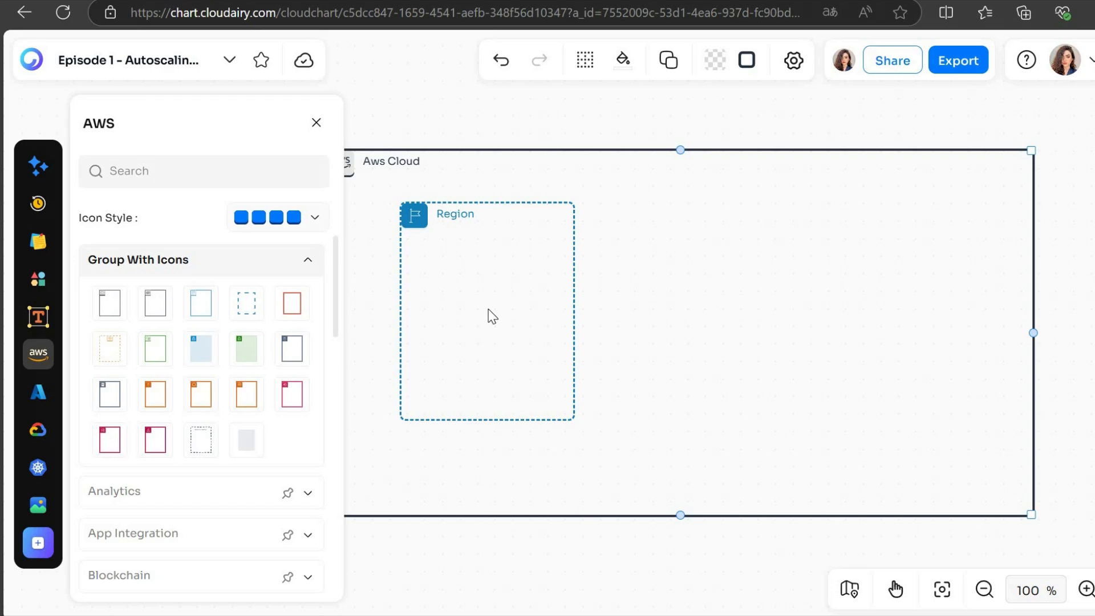
{"action": "double_click", "coordinate": [479, 217]}
{"action": "type", "text": "us-"}
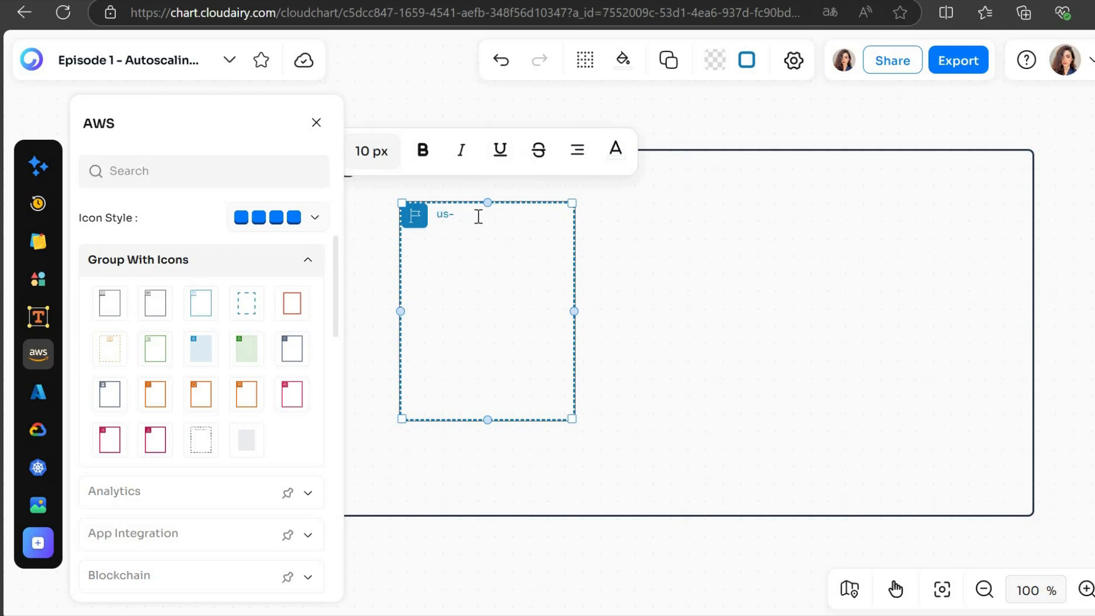
{"action": "type", "text": "east-2"}
{"action": "key", "text": "Caps_Lock"}
{"action": "left_click_drag", "start_coordinate": [571, 418], "coordinate": [982, 484]}
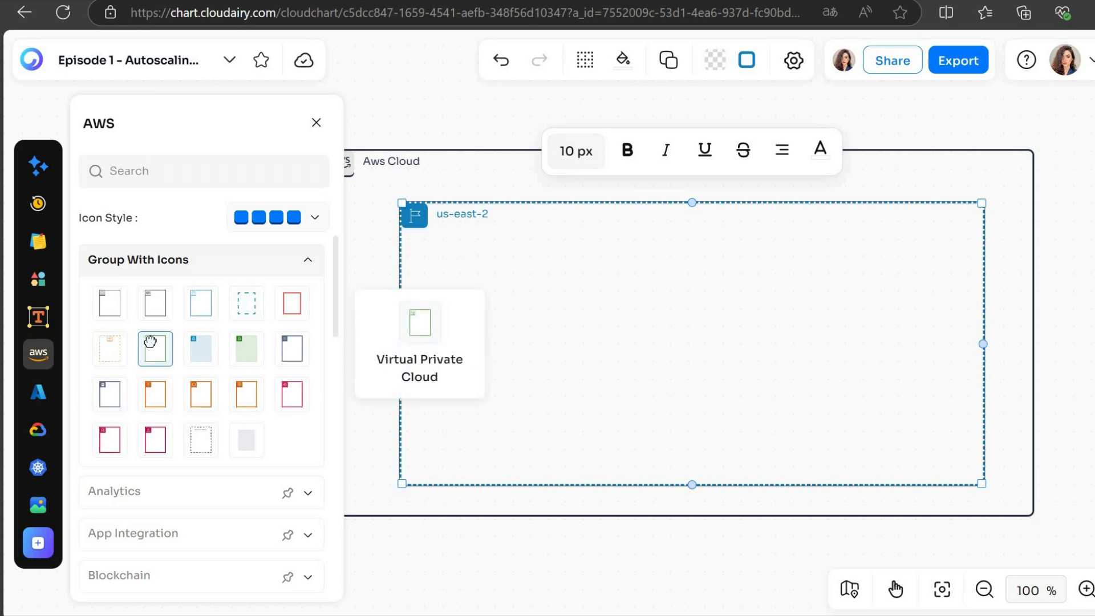
Place a Virtual Private Cloud group inside the us-east-2 region and enlarge it to nearly fill the region.
{"action": "left_click_drag", "start_coordinate": [151, 341], "coordinate": [517, 360]}
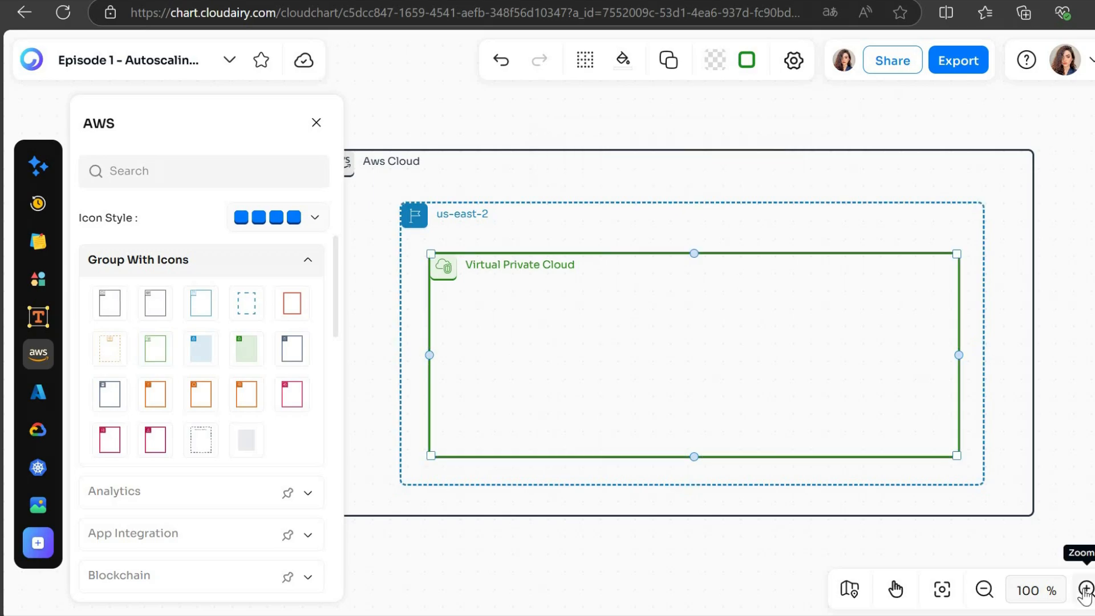
{"action": "left_click", "coordinate": [982, 591]}
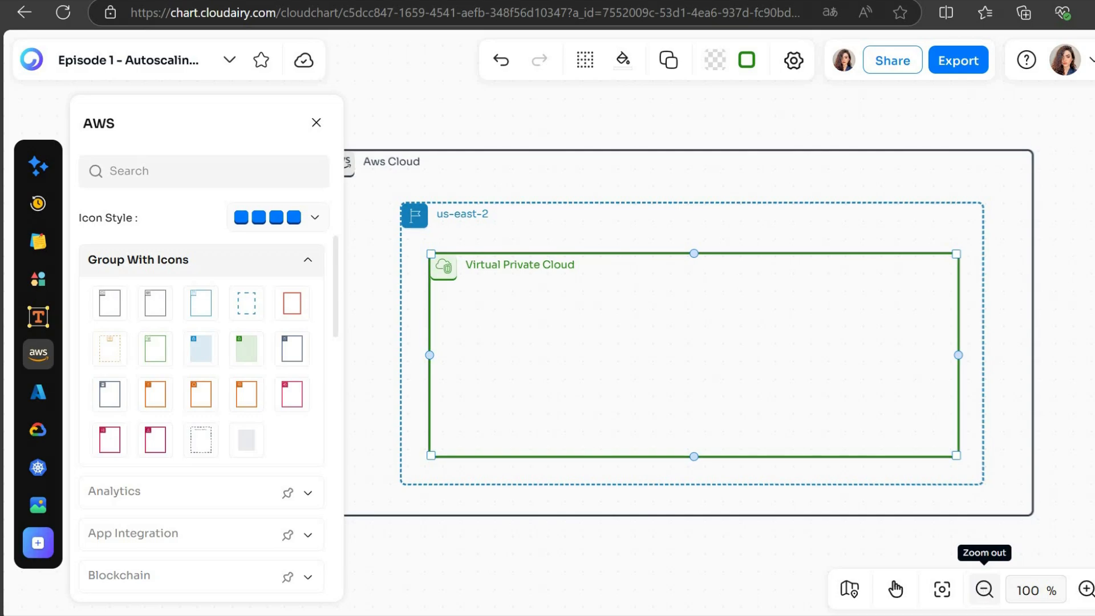
{"action": "left_click", "coordinate": [1085, 591]}
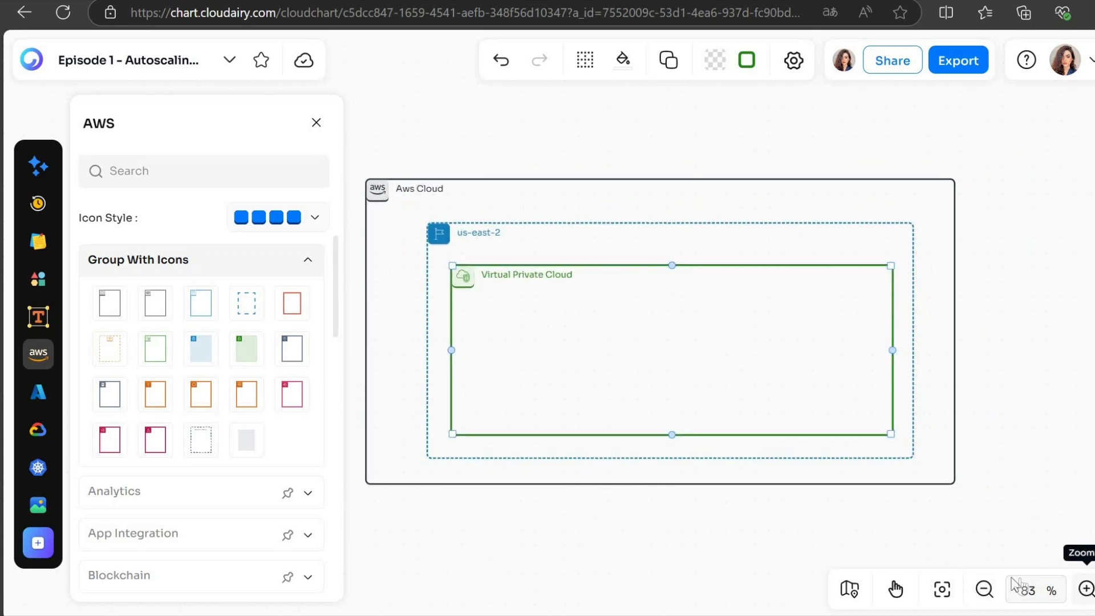
{"action": "left_click", "coordinate": [982, 591]}
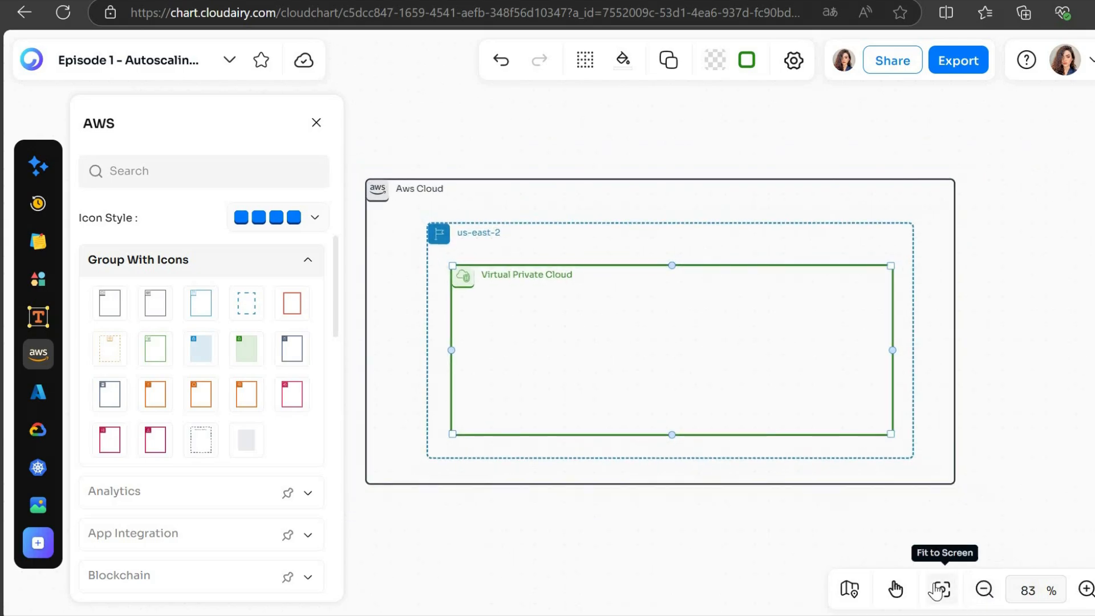
{"action": "left_click", "coordinate": [937, 590]}
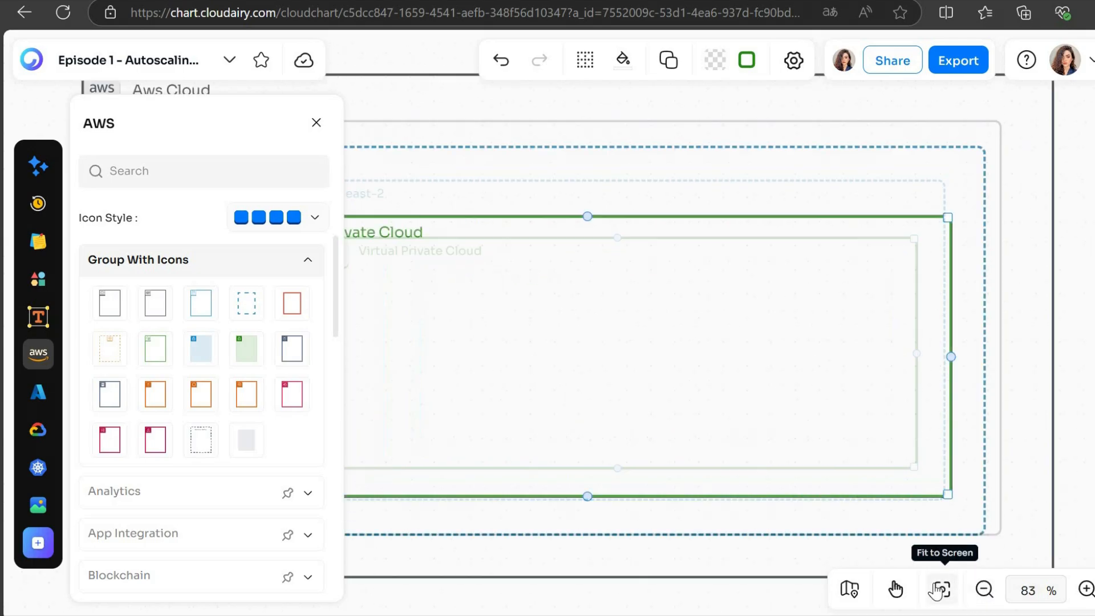
{"action": "left_click", "coordinate": [982, 590]}
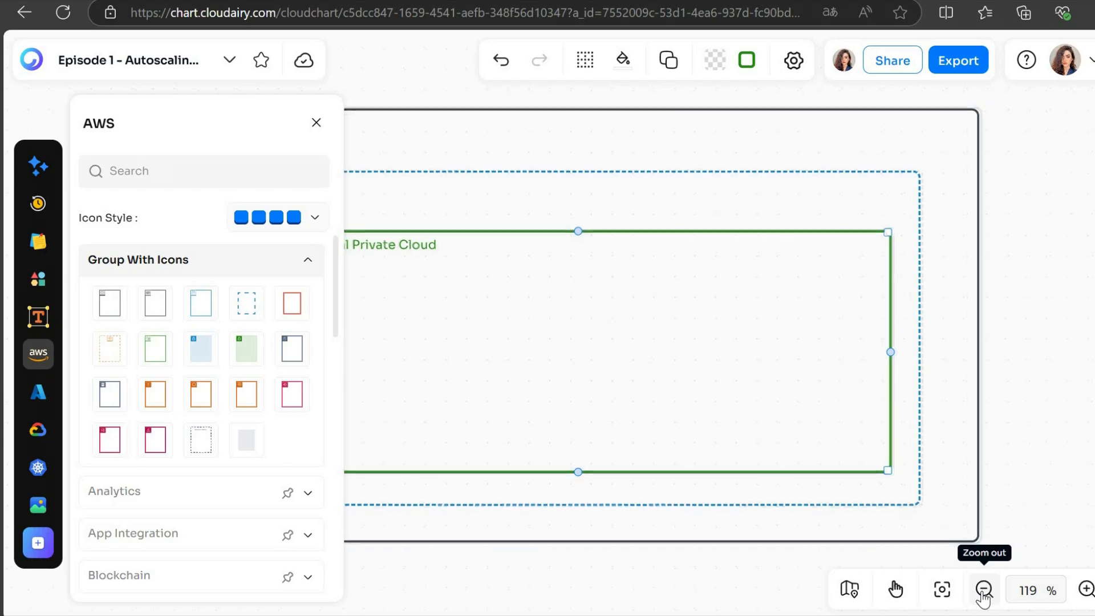
{"action": "left_click", "coordinate": [982, 591]}
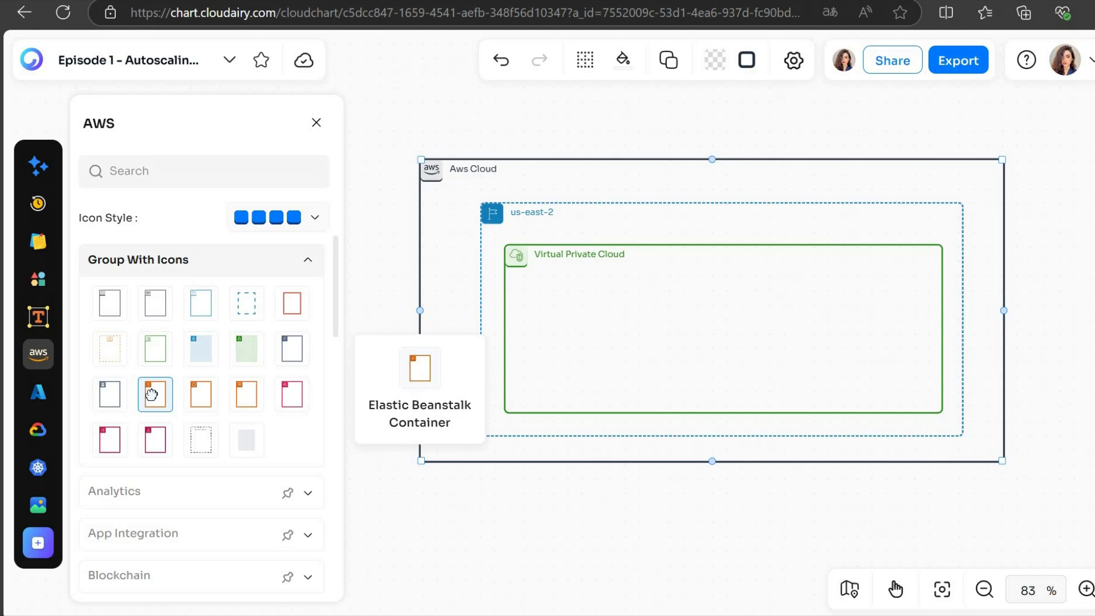
Place an Elastic Beanstalk Container group in the left part of the Virtual Private Cloud and shrink it to fit inside.
{"action": "left_click_drag", "start_coordinate": [152, 394], "coordinate": [546, 340]}
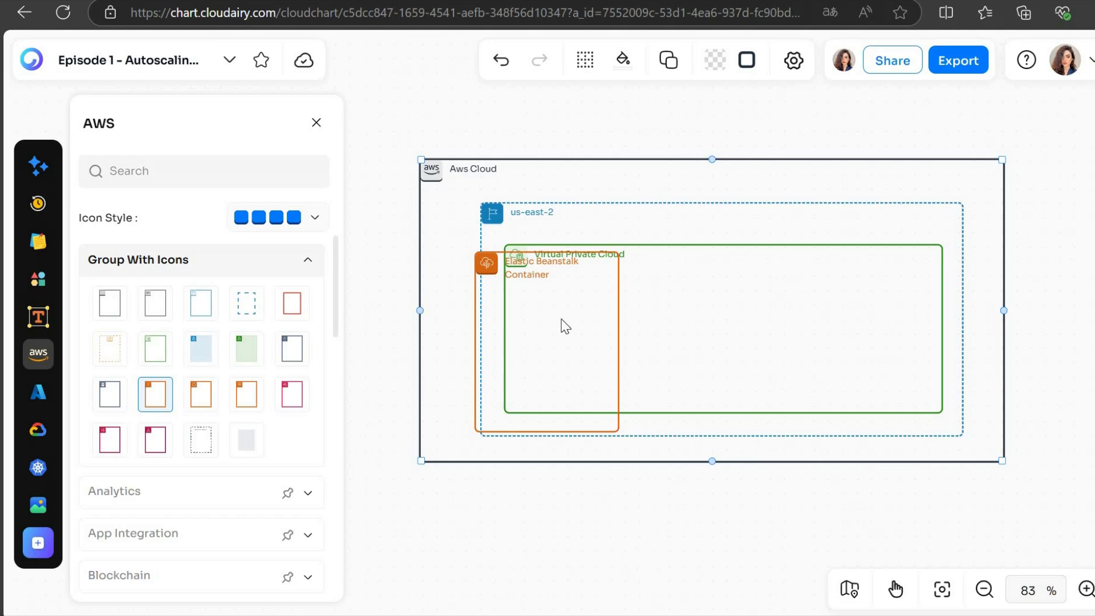
{"action": "left_click", "coordinate": [551, 302]}
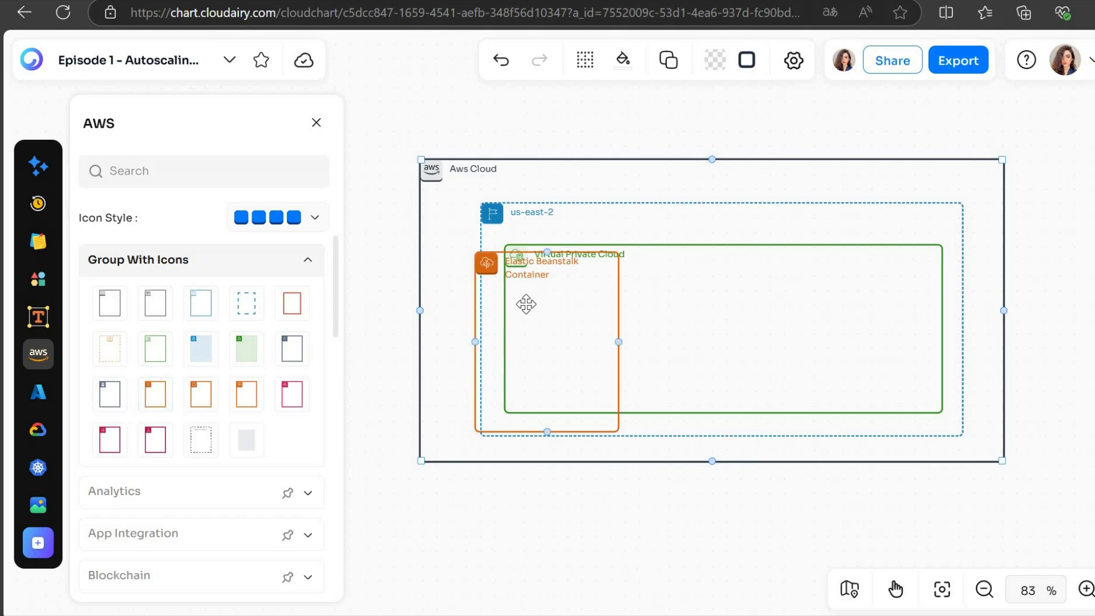
{"action": "left_click", "coordinate": [592, 313]}
{"action": "left_click_drag", "start_coordinate": [593, 311], "coordinate": [677, 255]}
{"action": "left_click", "coordinate": [671, 255]}
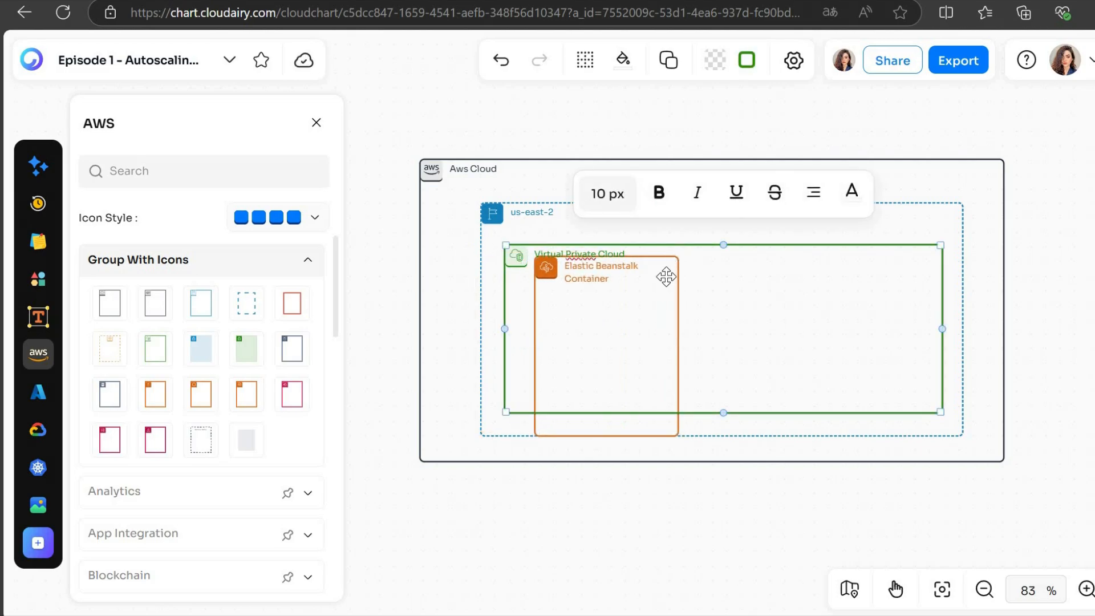
{"action": "left_click", "coordinate": [674, 264]}
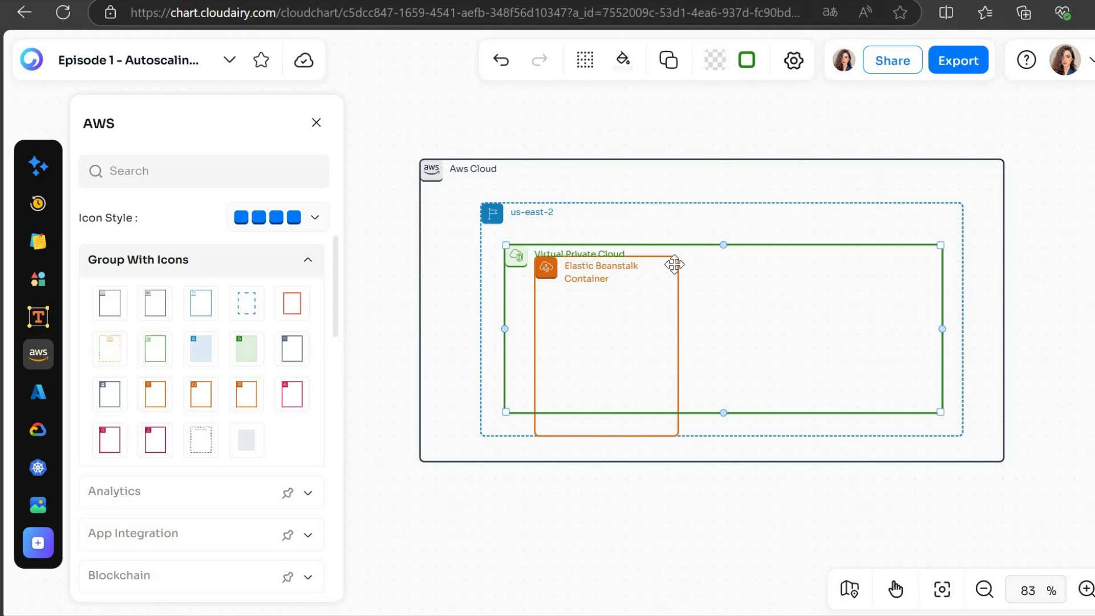
Relabel the Elastic Beanstalk Container group as Elastic Load Balancing.
{"action": "double_click", "coordinate": [617, 306]}
{"action": "key", "text": "BackSpace"}
{"action": "key", "text": "BackSpace"}
{"action": "key", "text": "BackSpace"}
{"action": "key", "text": "BackSpace"}
{"action": "key", "text": "BackSpace"}
{"action": "key", "text": "BackSpace"}
{"action": "key", "text": "BackSpace"}
{"action": "key", "text": "BackSpace"}
{"action": "key", "text": "BackSpace"}
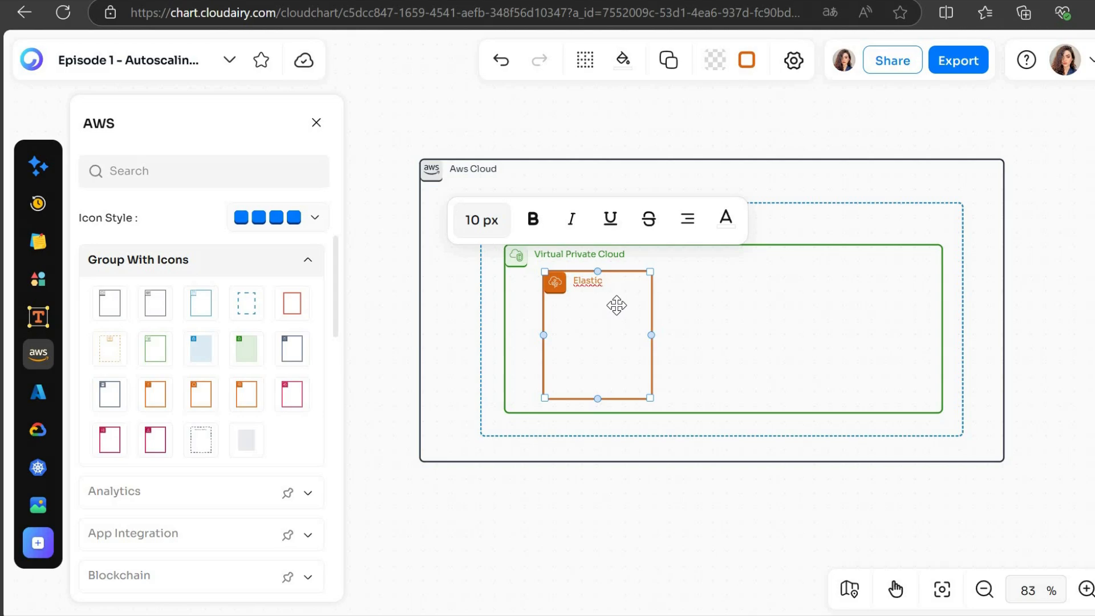
{"action": "key", "text": "Caps_Lock"}
{"action": "type", "text": "Load Balancing"}
Search the AWS icons for load and place a Load Balancing Application Load Balancer icon inside the Elastic Load Balancing group.
{"action": "left_click", "coordinate": [265, 177]}
{"action": "type", "text": "load"}
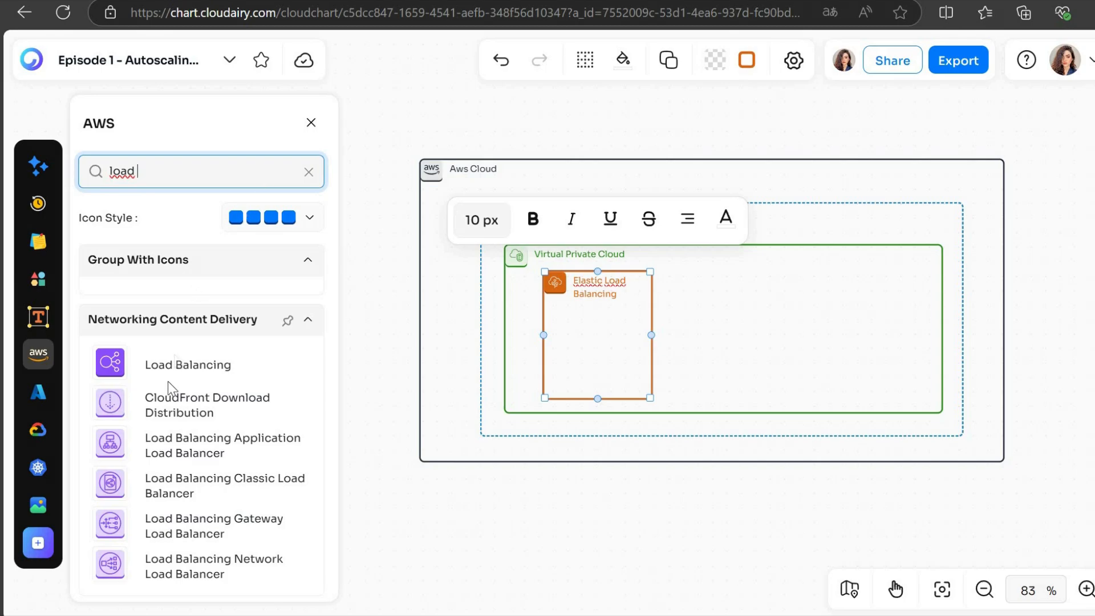
{"action": "left_click_drag", "start_coordinate": [112, 444], "coordinate": [578, 339]}
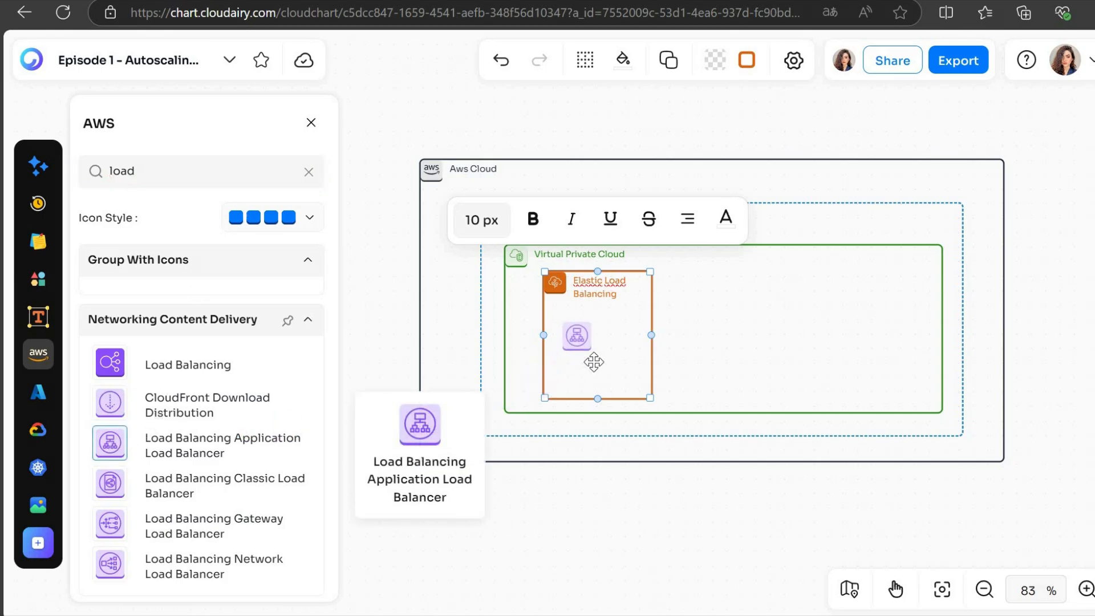
Shorten the load balancer icon's label by deleting its leading words, and center the icon in the Elastic Load Balancing group.
{"action": "left_click", "coordinate": [588, 376]}
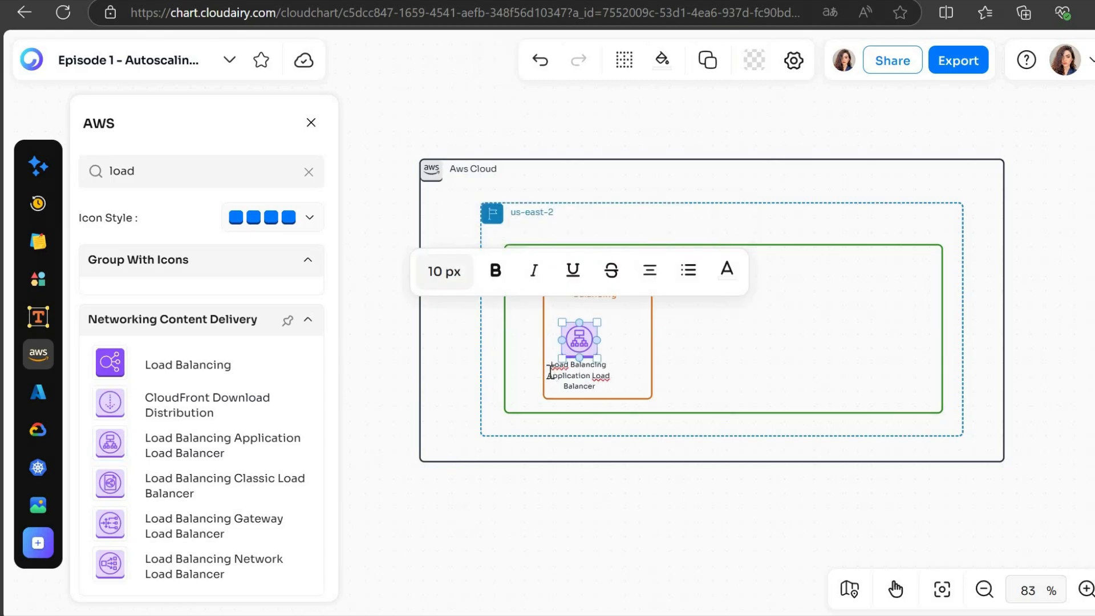
{"action": "key", "text": "BackSpace"}
{"action": "key", "text": "BackSpace"}
{"action": "key", "text": "BackSpace"}
{"action": "key", "text": "BackSpace"}
{"action": "key", "text": "BackSpace"}
{"action": "key", "text": "BackSpace"}
{"action": "key", "text": "BackSpace"}
{"action": "key", "text": "BackSpace"}
{"action": "key", "text": "BackSpace"}
{"action": "key", "text": "BackSpace"}
{"action": "key", "text": "BackSpace"}
{"action": "key", "text": "BackSpace"}
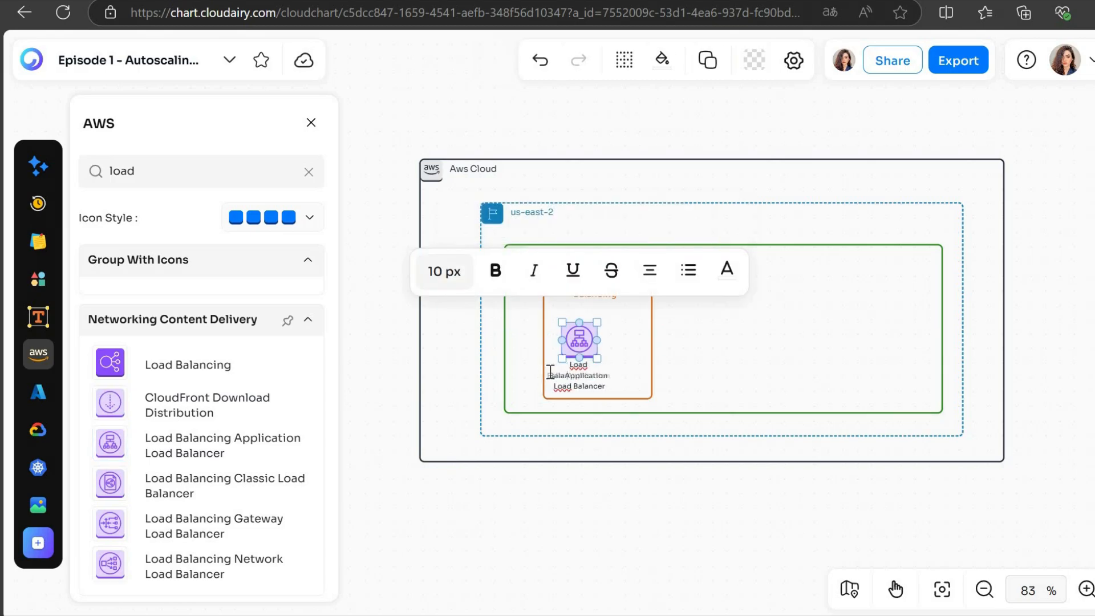
{"action": "key", "text": "BackSpace"}
{"action": "key", "text": "BackSpace"}
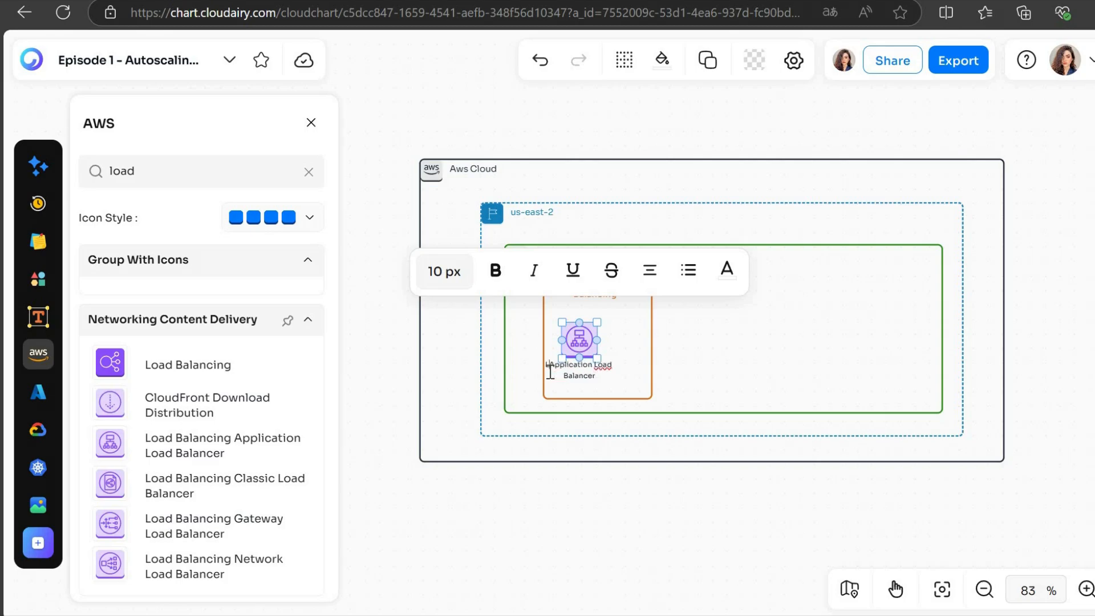
{"action": "key", "text": "Escape"}
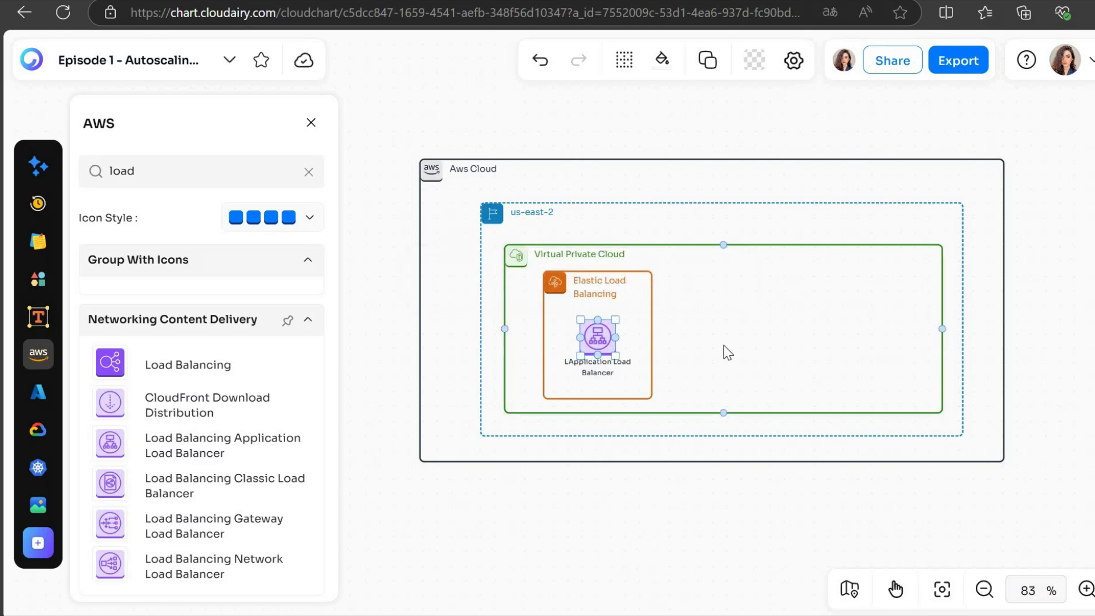
Clear the icon search and add a wide Auto Scaling group inside the Virtual Private Cloud, beside the Elastic Load Balancing group.
{"action": "left_click", "coordinate": [306, 176]}
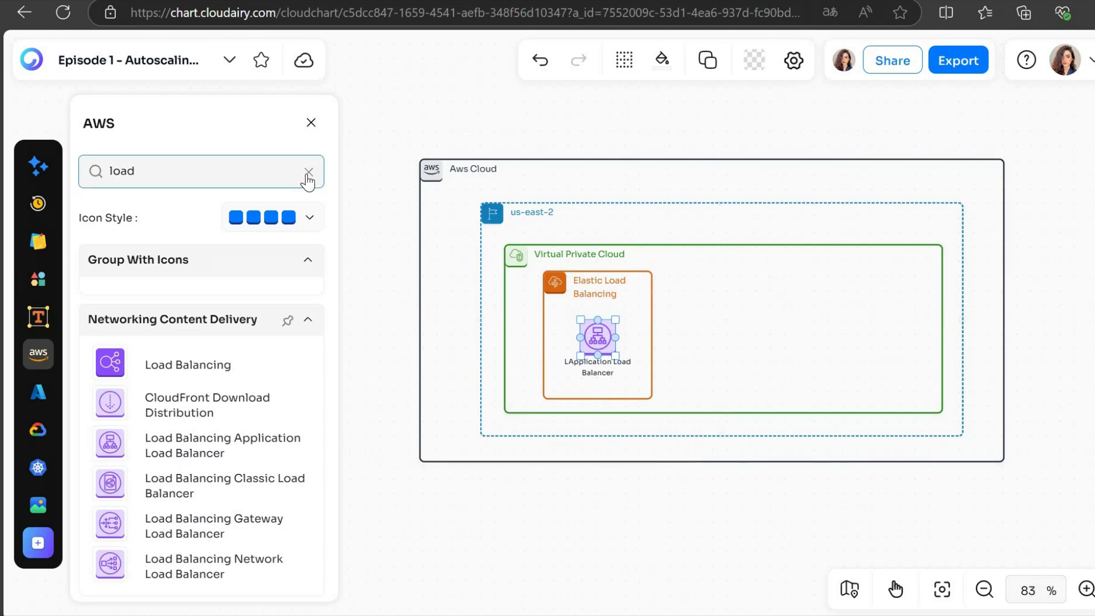
{"action": "left_click", "coordinate": [308, 174]}
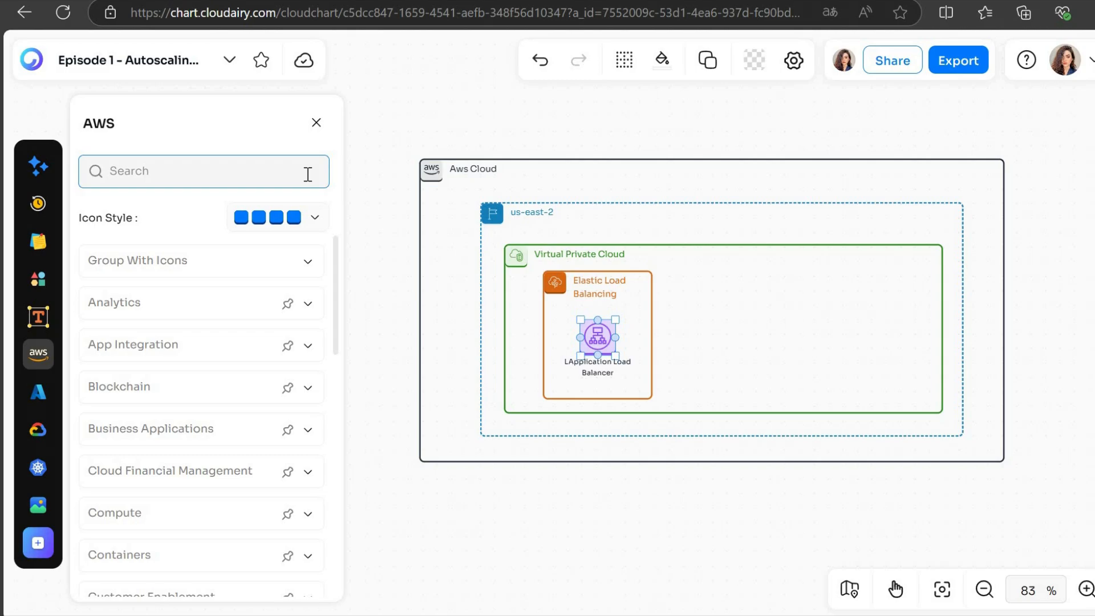
{"action": "left_click", "coordinate": [247, 263]}
{"action": "left_click_drag", "start_coordinate": [109, 349], "coordinate": [727, 337]}
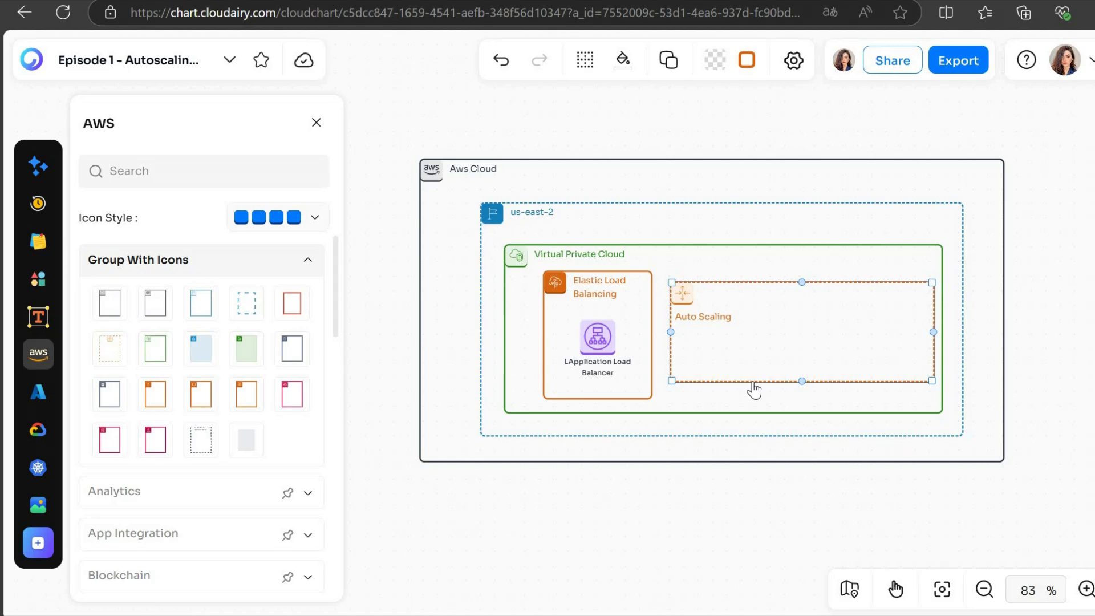
Search the AWS icons for EC2 and place four icons labeled EC2 t2.micro in a row inside the Auto Scaling group.
{"action": "left_click", "coordinate": [164, 169]}
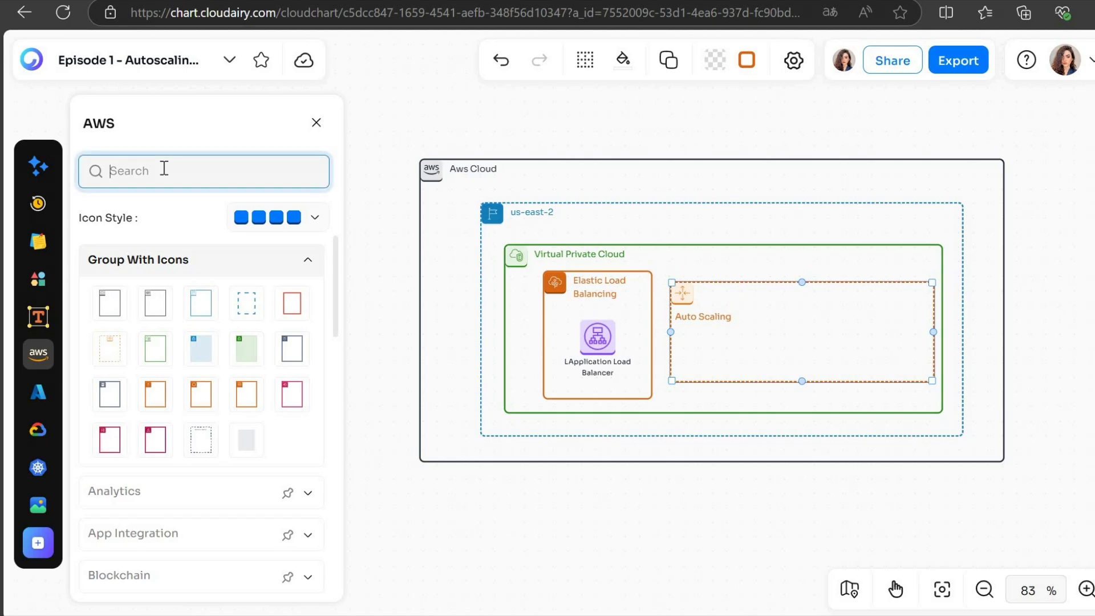
{"action": "key", "text": "Caps_Lock"}
{"action": "type", "text": "EC"}
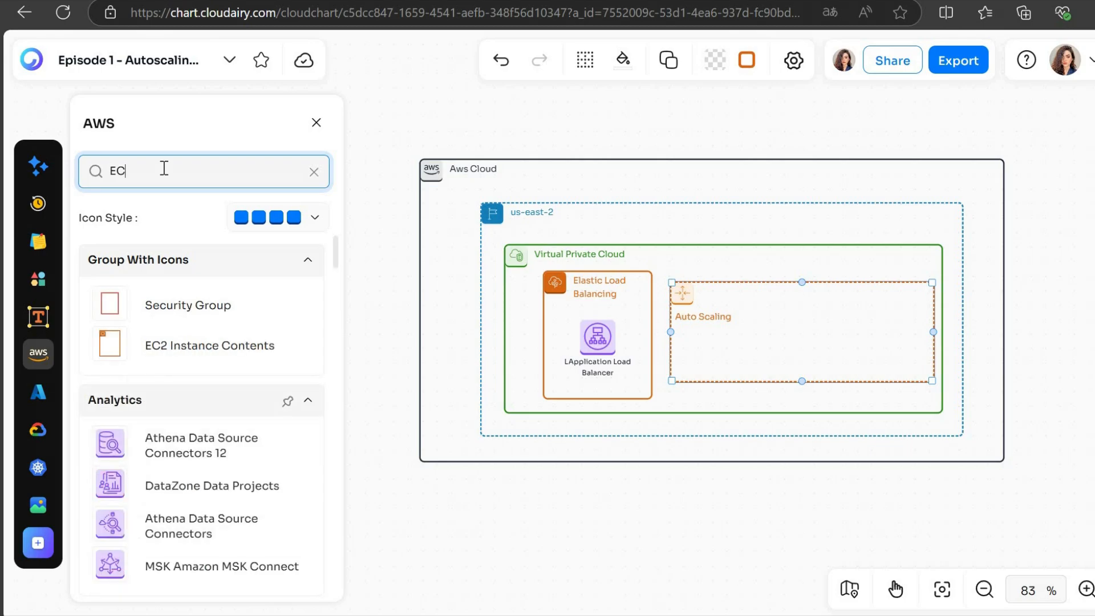
{"action": "type", "text": "2"}
{"action": "left_click_drag", "start_coordinate": [110, 444], "coordinate": [725, 341]}
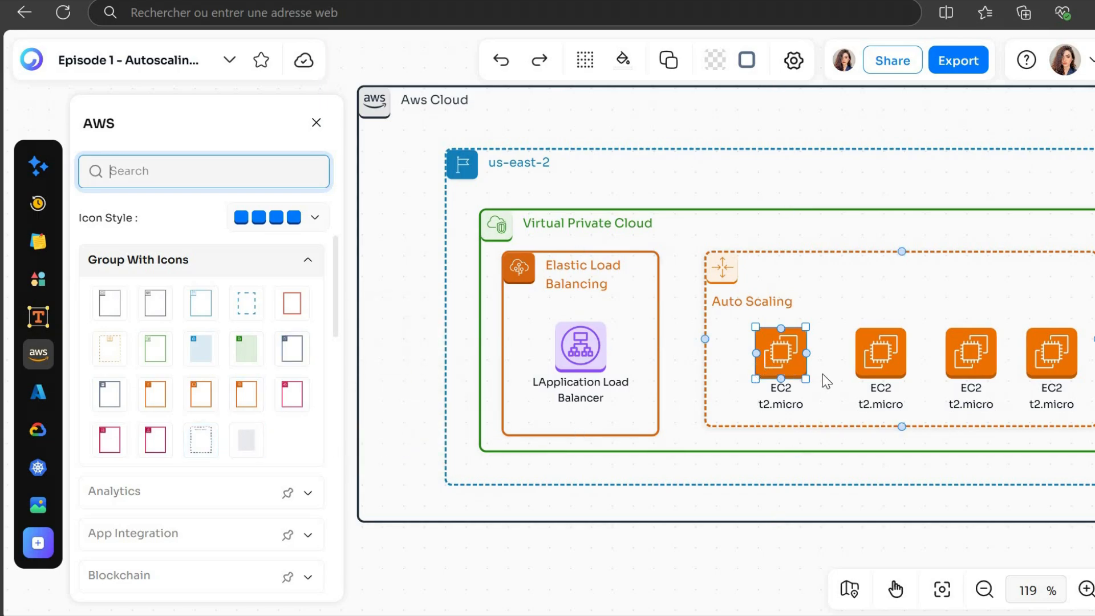
Frame each of the four EC2 icons with a small Generic Group without its label, giving the first frame a solid black outline.
{"action": "left_click", "coordinate": [742, 364]}
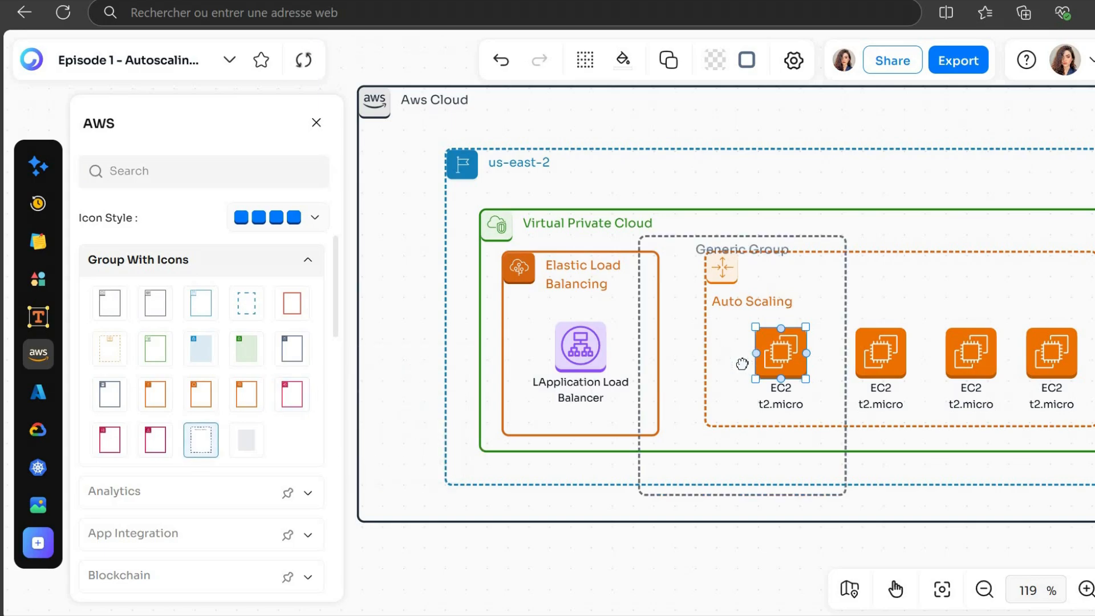
{"action": "double_click", "coordinate": [804, 252]}
{"action": "key", "text": "BackSpace"}
{"action": "key", "text": "BackSpace"}
{"action": "key", "text": "BackSpace"}
{"action": "key", "text": "BackSpace"}
{"action": "key", "text": "BackSpace"}
{"action": "key", "text": "BackSpace"}
{"action": "key", "text": "BackSpace"}
{"action": "key", "text": "BackSpace"}
{"action": "key", "text": "BackSpace"}
{"action": "key", "text": "BackSpace"}
{"action": "key", "text": "BackSpace"}
{"action": "key", "text": "BackSpace"}
{"action": "key", "text": "BackSpace"}
{"action": "left_click_drag", "start_coordinate": [843, 237], "coordinate": [901, 334]}
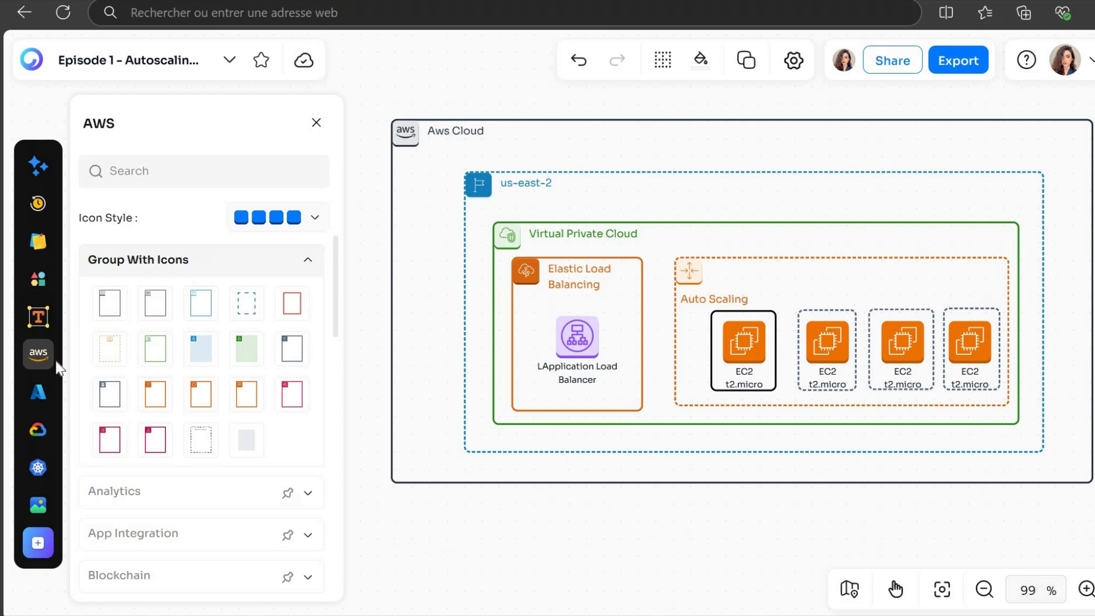
Add text labels under the EC2 frames: Desired for the first and Scaled for the other three.
{"action": "left_click", "coordinate": [38, 321]}
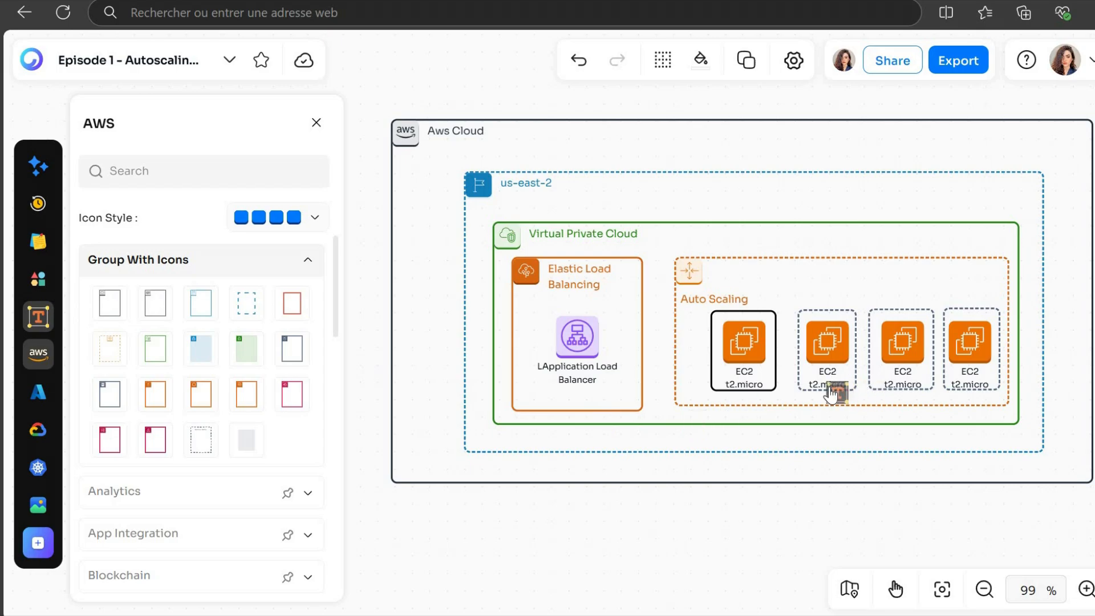
{"action": "left_click", "coordinate": [829, 393]}
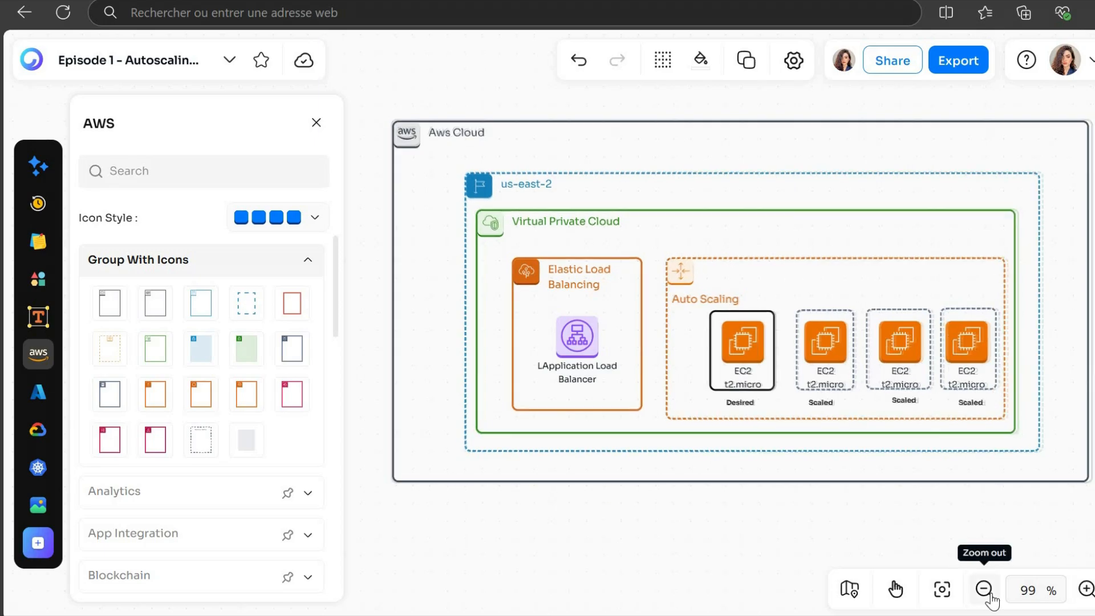
{"action": "left_click", "coordinate": [983, 588]}
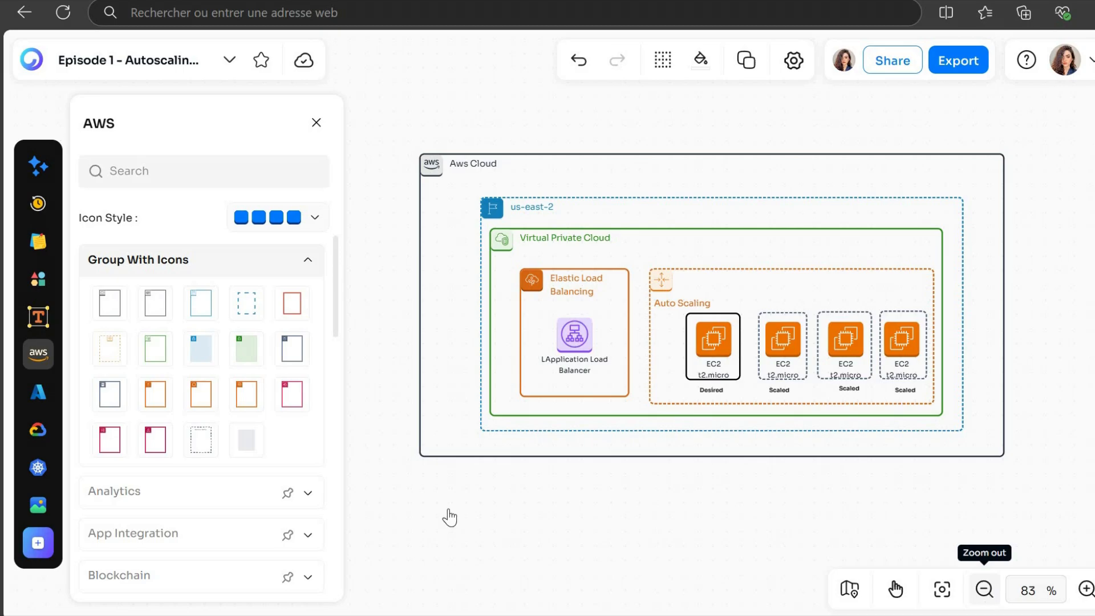
Search the AWS icons for notif and place a Simple Notification Service icon to the right of the Aws Cloud frame.
{"action": "left_click", "coordinate": [239, 264]}
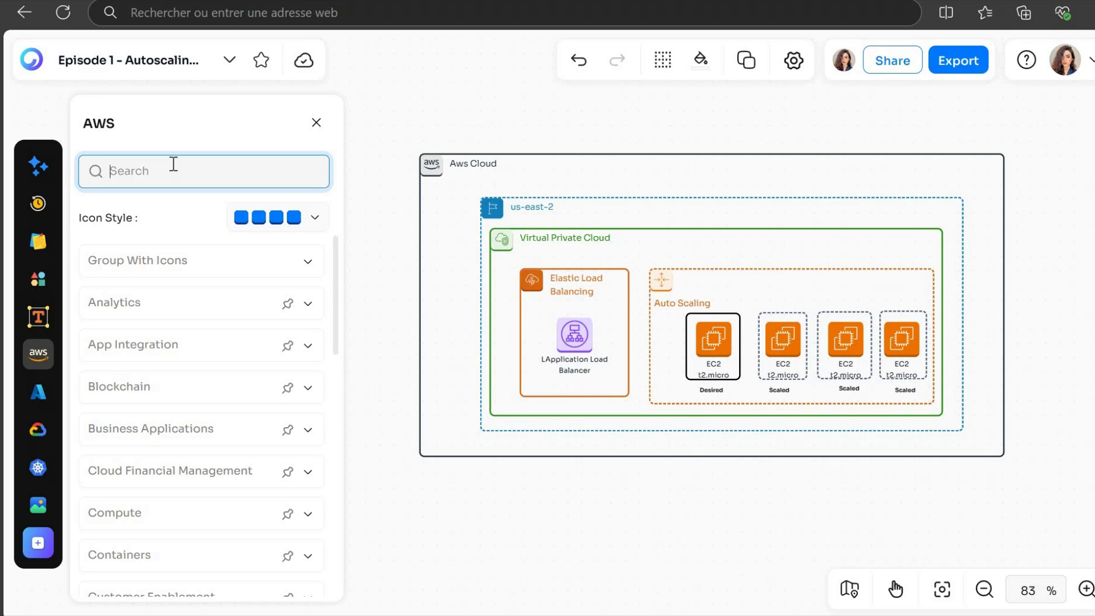
{"action": "type", "text": "notif"}
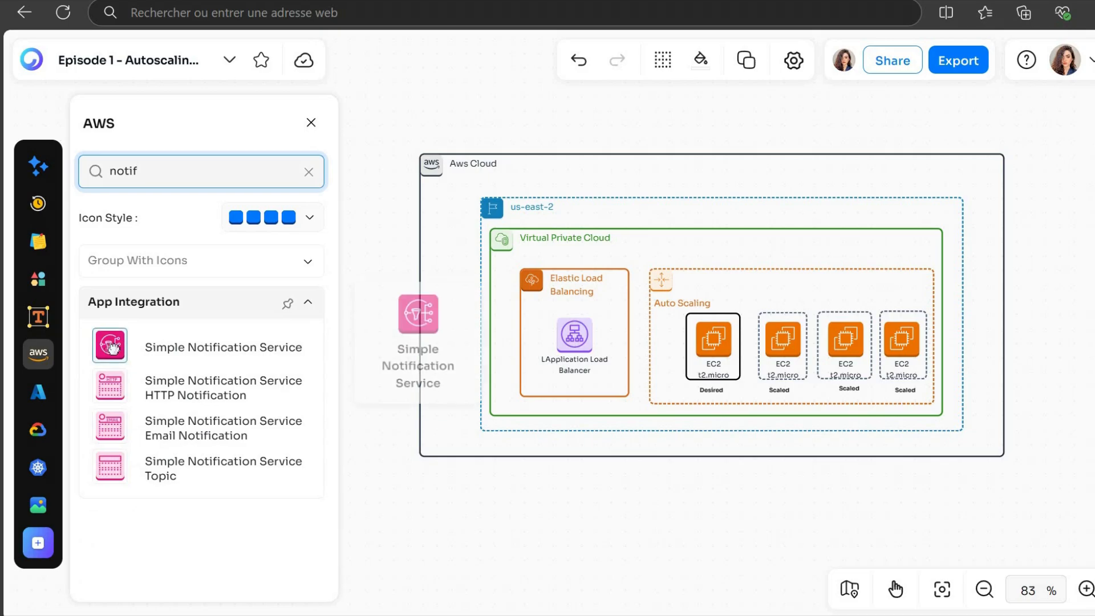
{"action": "left_click_drag", "start_coordinate": [110, 347], "coordinate": [1042, 234]}
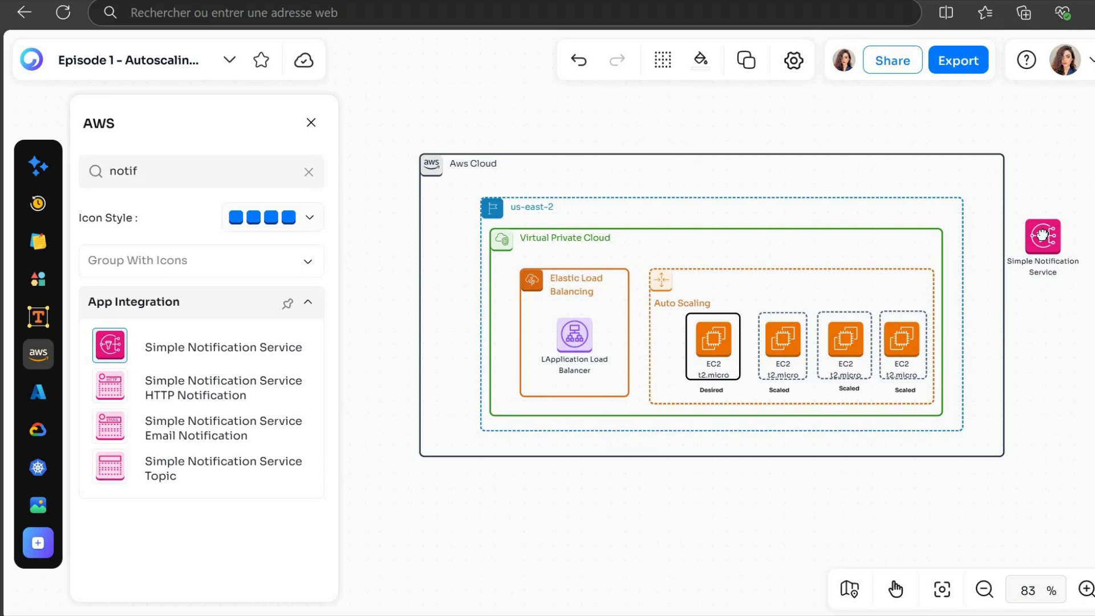
Search the AWS icons for cloudwatch and place a CloudWatch icon below the Simple Notification Service icon.
{"action": "left_click", "coordinate": [255, 165]}
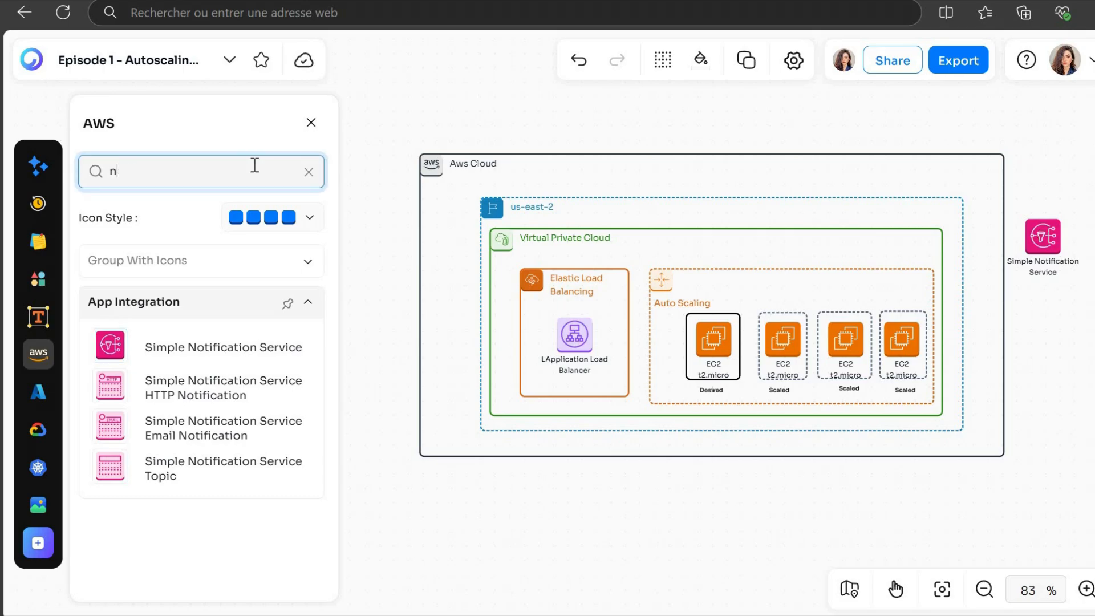
{"action": "key", "text": "BackSpace"}
{"action": "type", "text": "clou"}
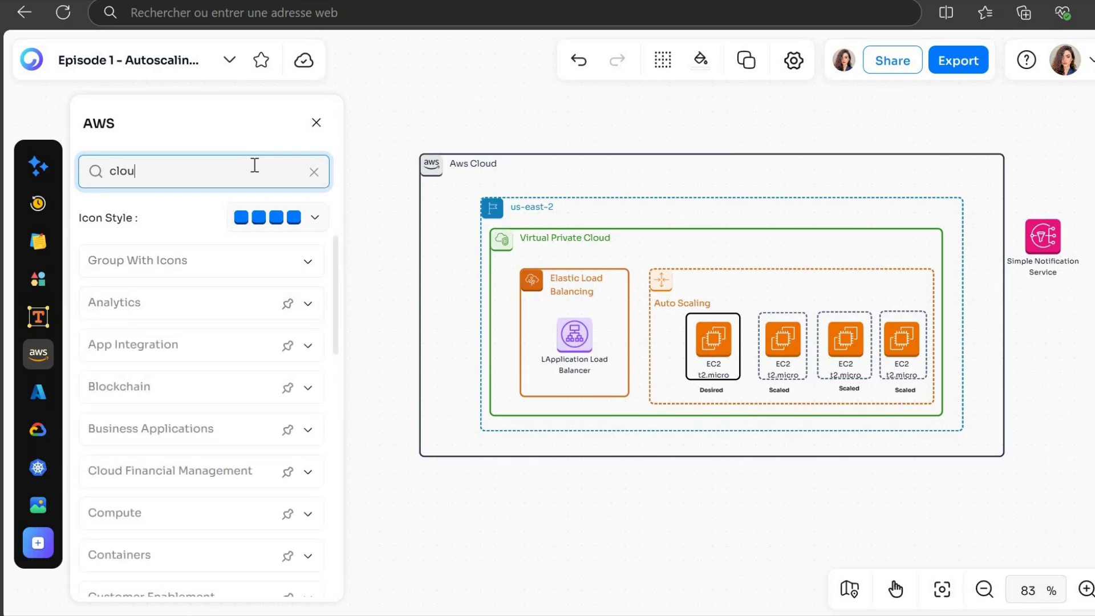
{"action": "type", "text": "dwatch"}
{"action": "left_click_drag", "start_coordinate": [102, 451], "coordinate": [1033, 369]}
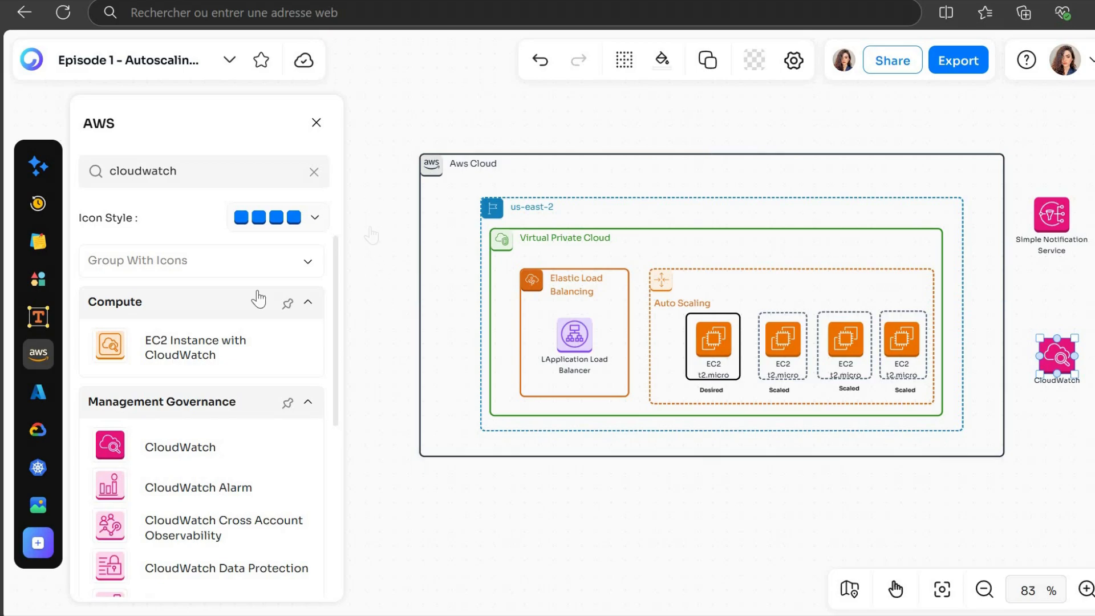
Search the image library for users and place the multicolored group-of-people image to the left of the Aws Cloud frame.
{"action": "left_click", "coordinate": [37, 512]}
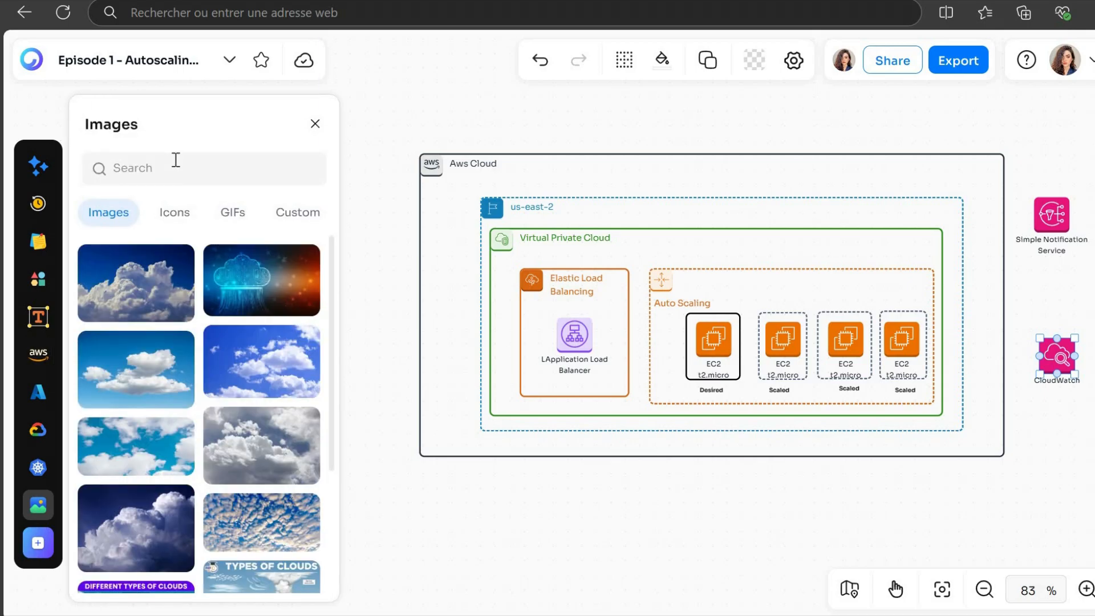
{"action": "left_click", "coordinate": [176, 162]}
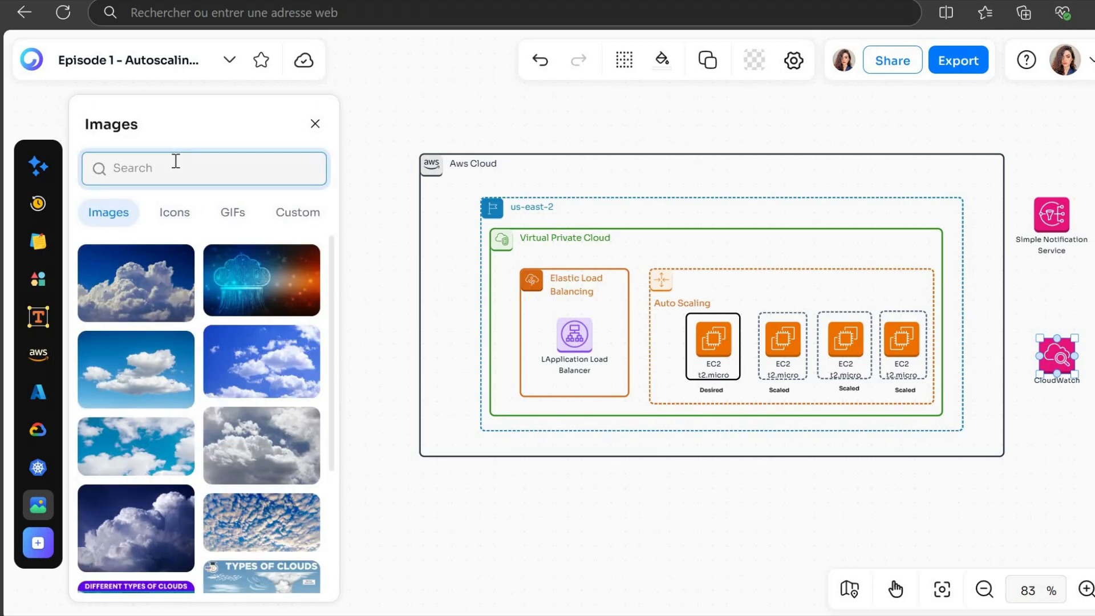
{"action": "type", "text": "users"}
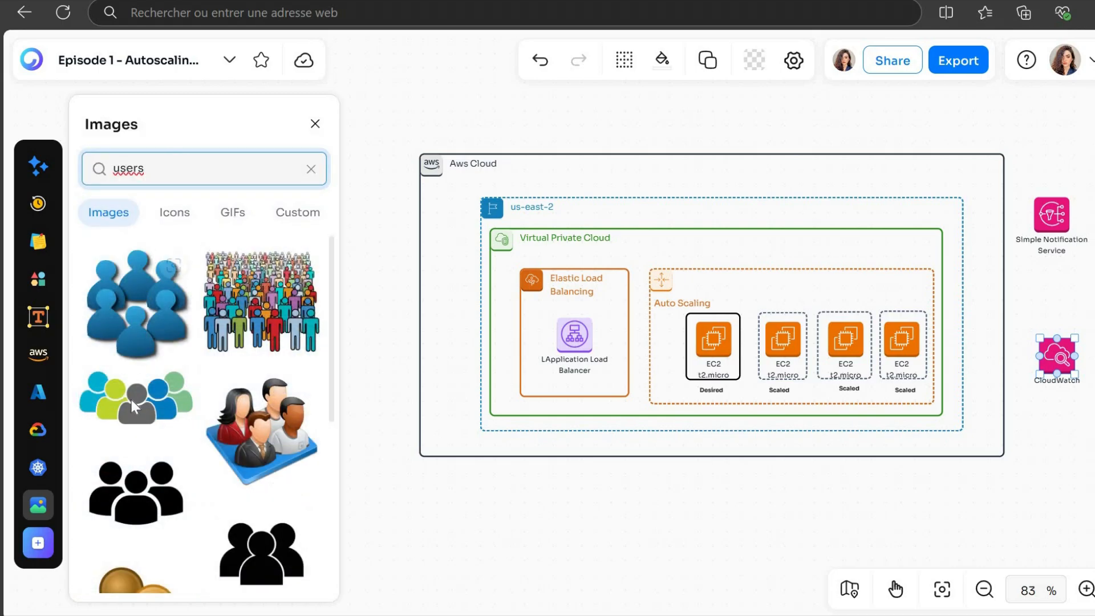
{"action": "left_click", "coordinate": [170, 223]}
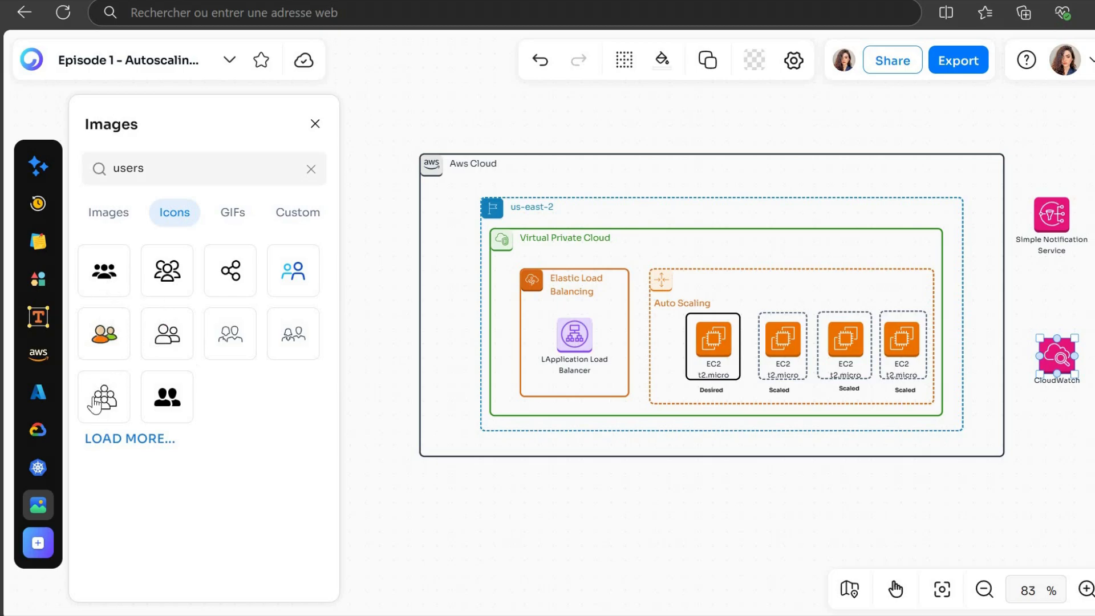
{"action": "left_click", "coordinate": [108, 212]}
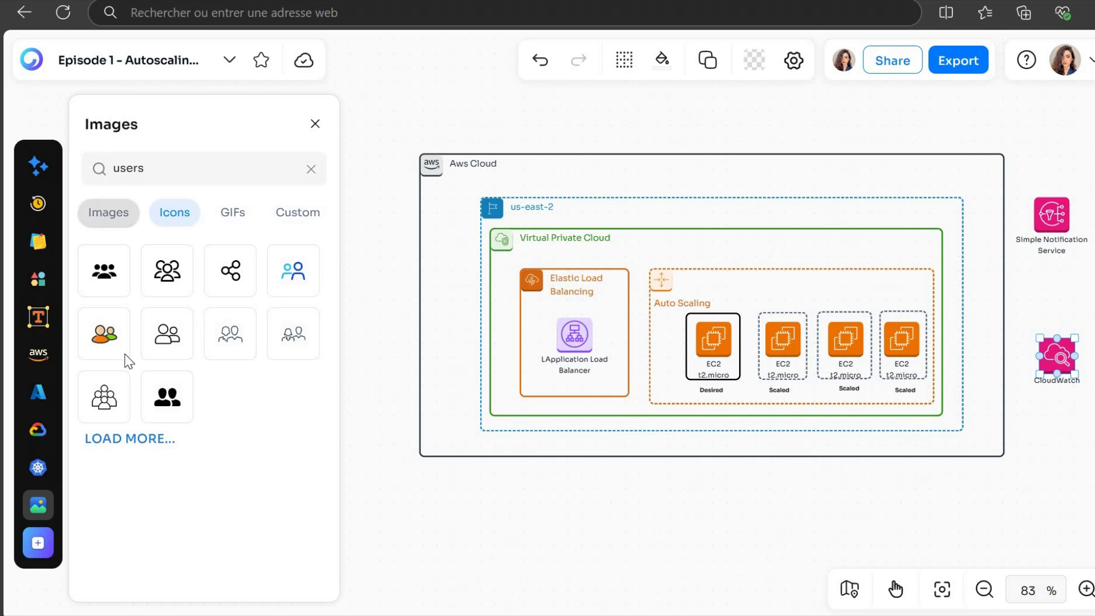
{"action": "left_click_drag", "start_coordinate": [135, 395], "coordinate": [360, 354]}
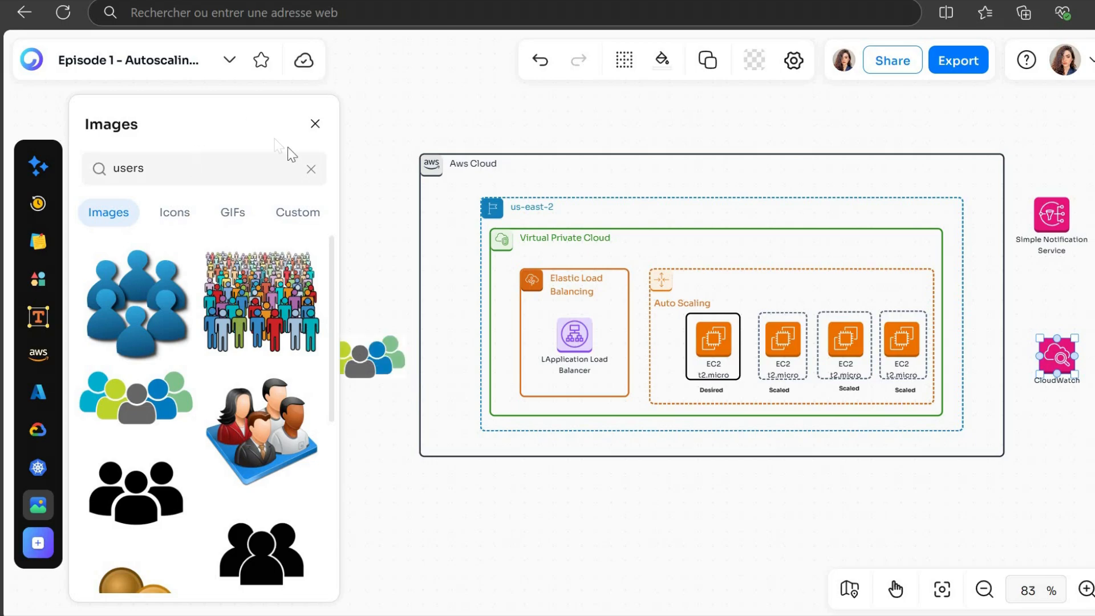
Search the icon library for application and place the monitor-with-hourglass icon below the users image outside the Aws Cloud frame.
{"action": "left_click", "coordinate": [269, 170]}
{"action": "key", "text": "ctrl+a"}
{"action": "key", "text": "BackSpace"}
{"action": "type", "text": "app"}
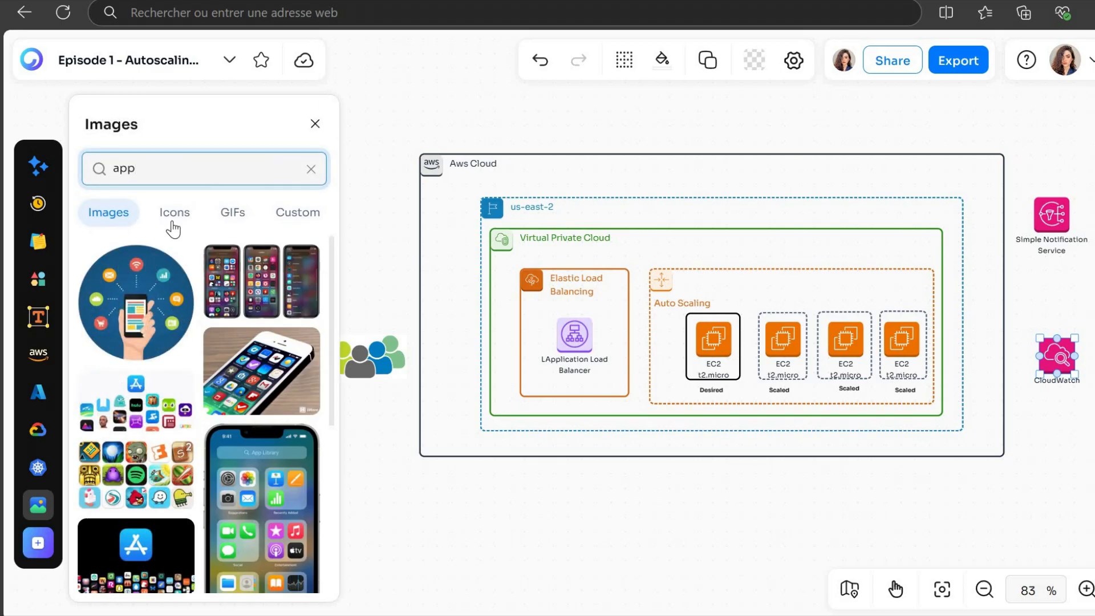
{"action": "left_click", "coordinate": [174, 229]}
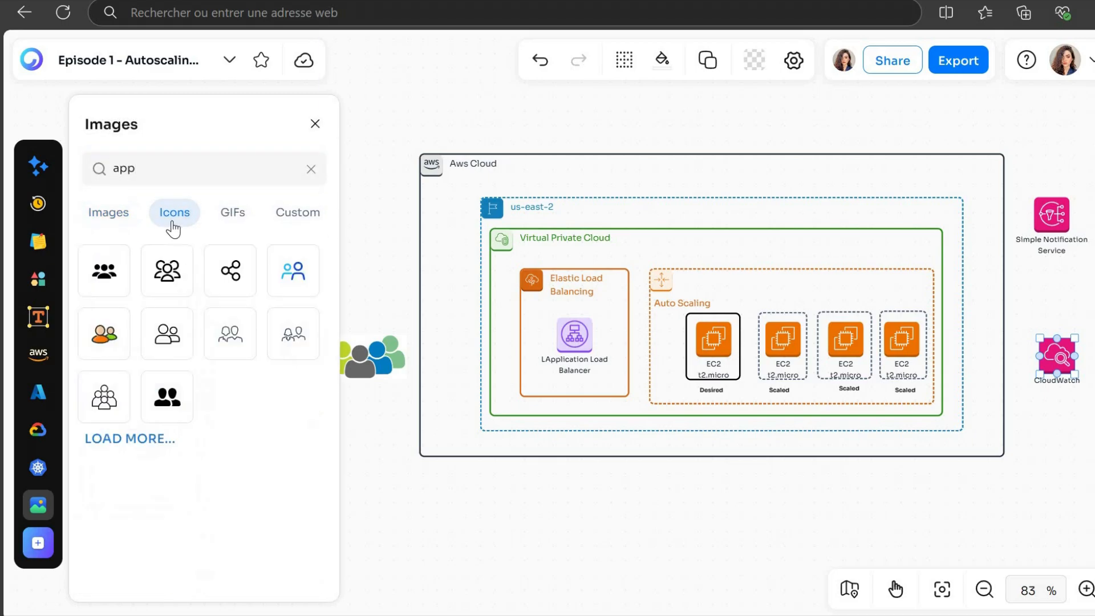
{"action": "left_click", "coordinate": [144, 171]}
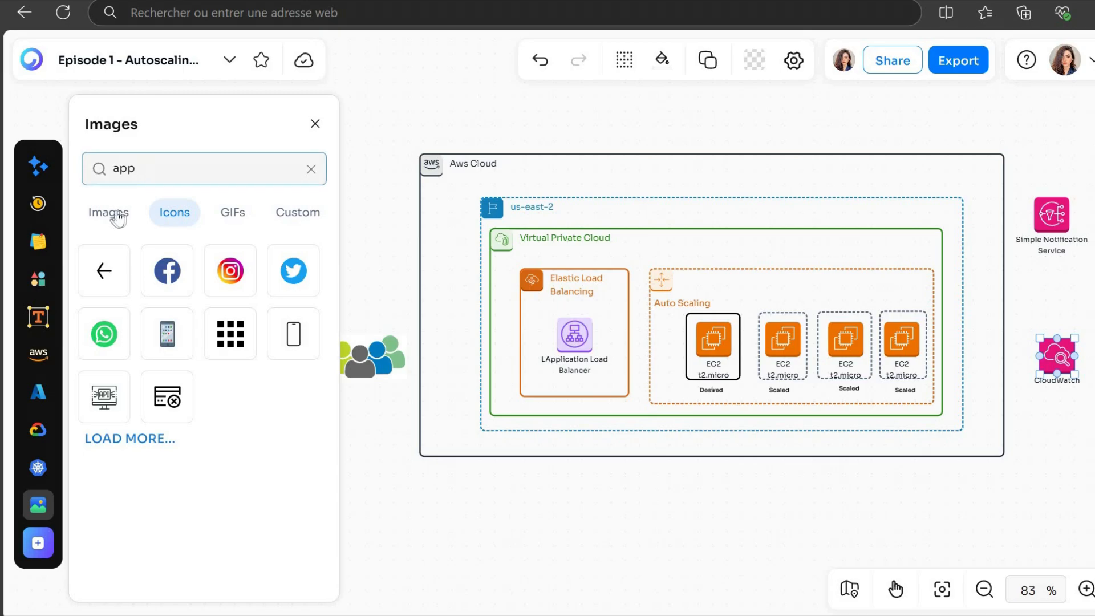
{"action": "left_click", "coordinate": [115, 217]}
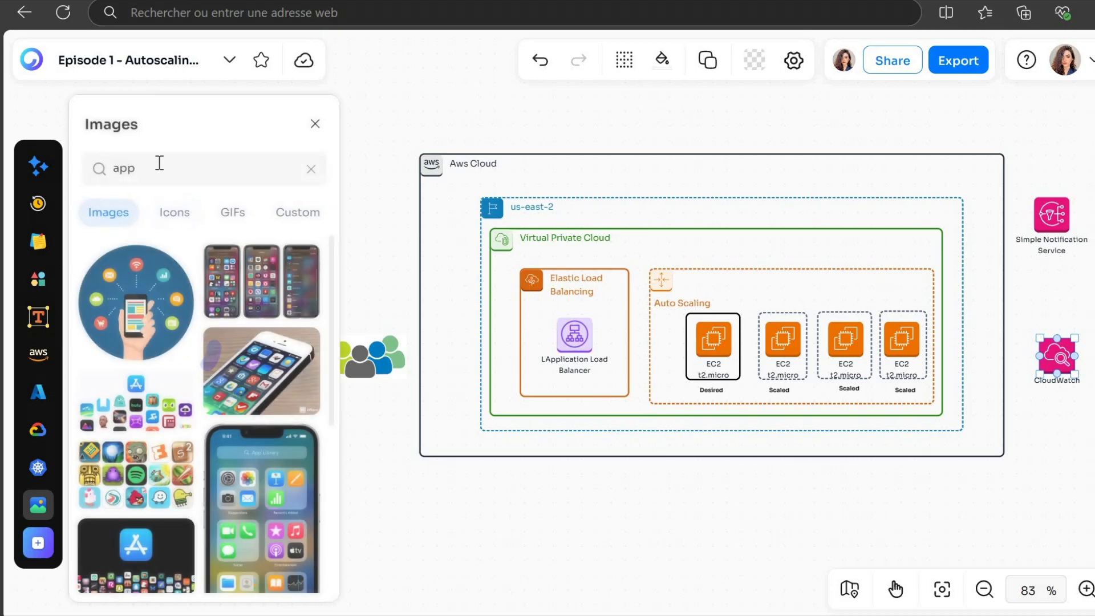
{"action": "left_click", "coordinate": [160, 164]}
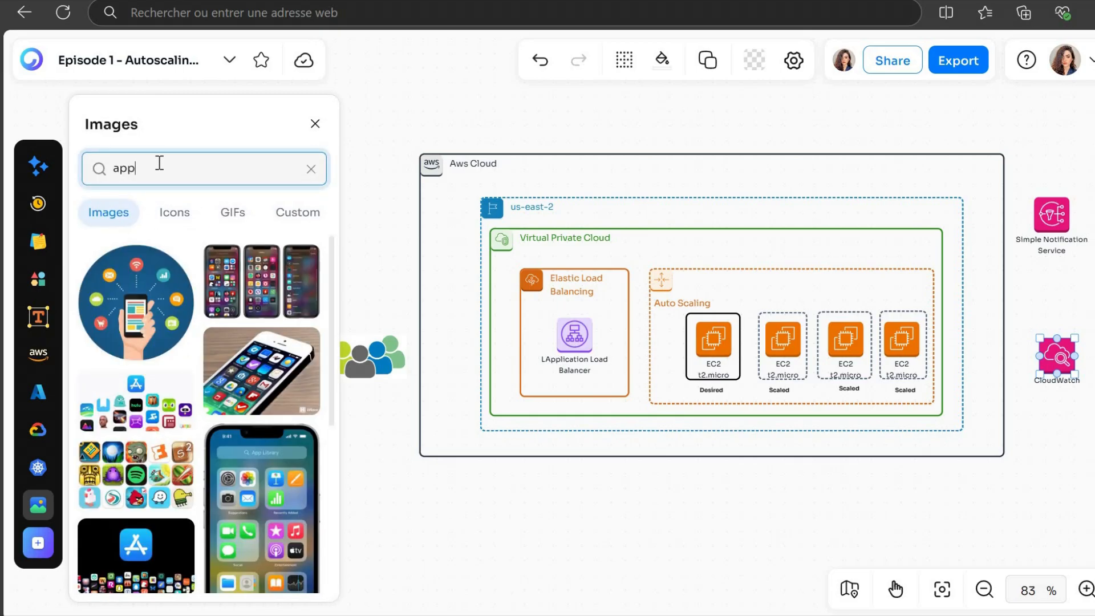
{"action": "type", "text": "application"}
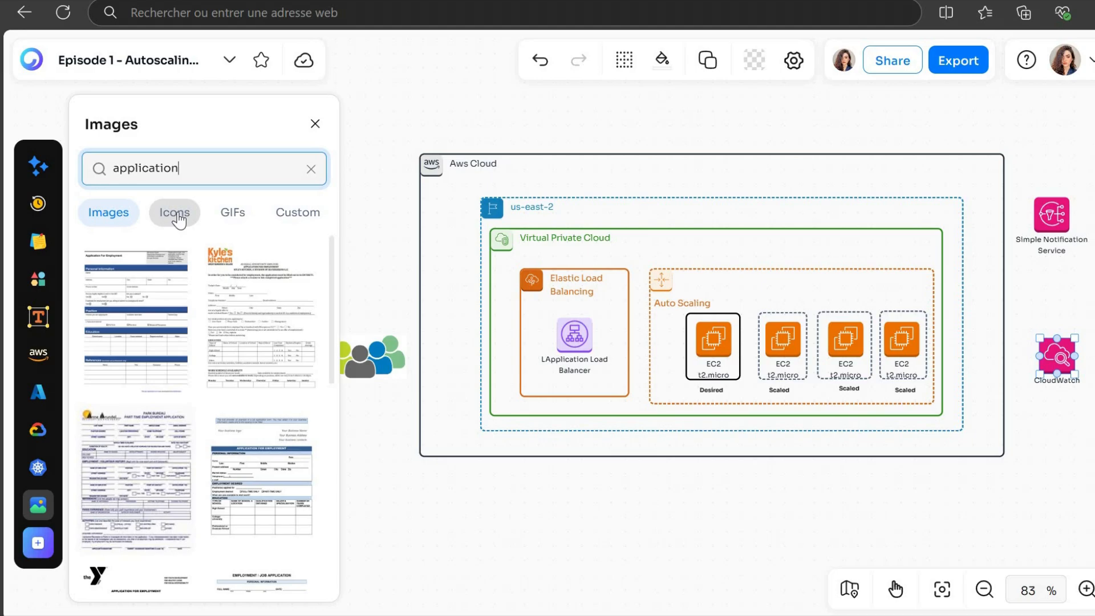
{"action": "left_click", "coordinate": [178, 219]}
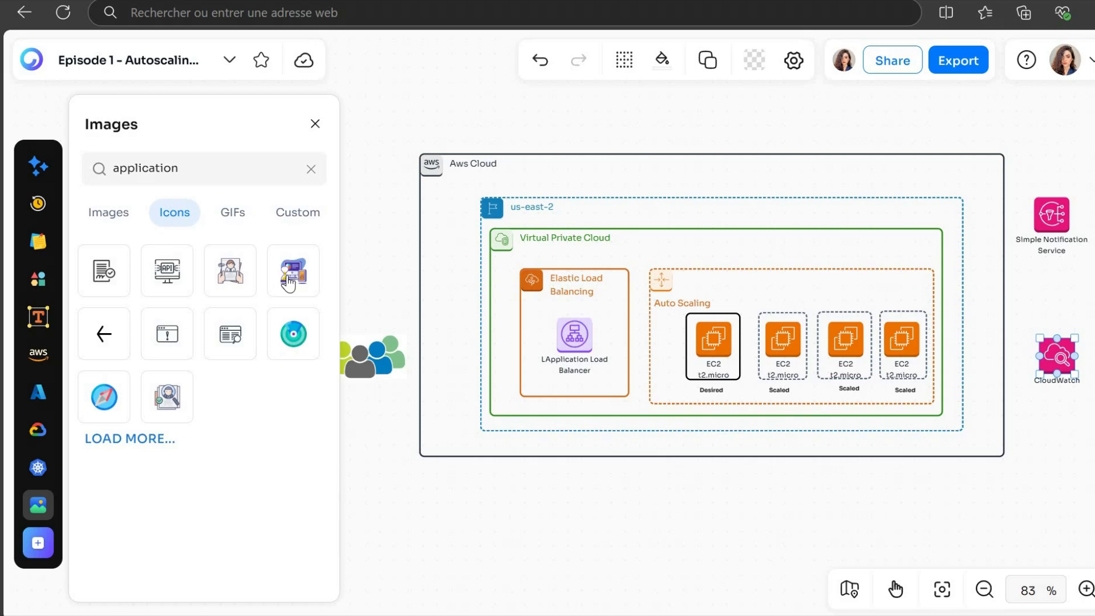
{"action": "left_click_drag", "start_coordinate": [296, 280], "coordinate": [373, 449]}
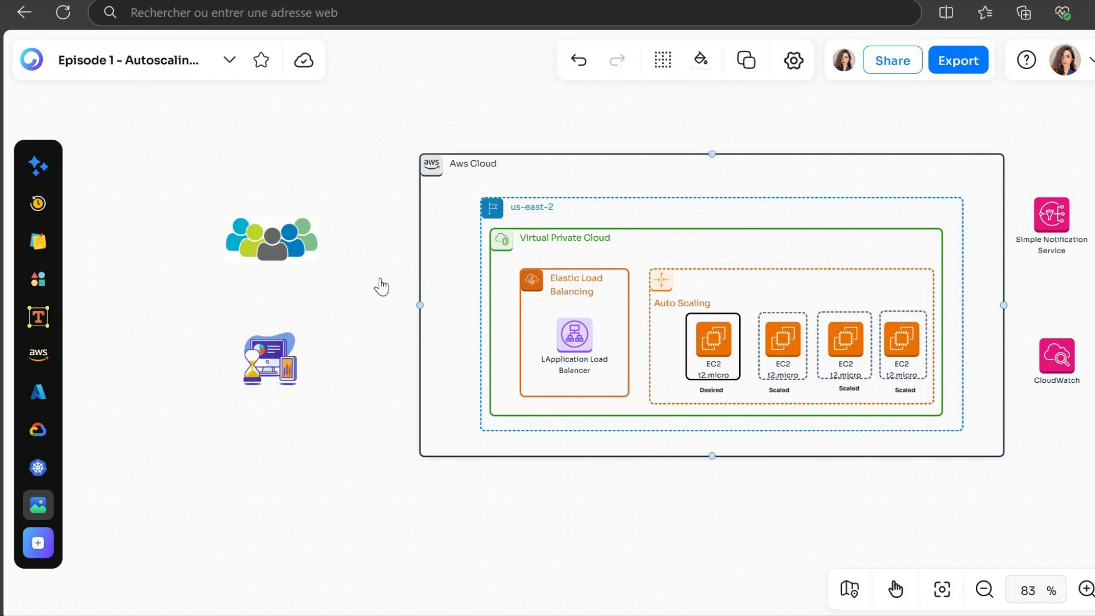
Connect the users image to the Aws Cloud frame, and link the Elastic Load Balancing and Auto Scaling frames with arrows in both directions.
{"action": "left_click_drag", "start_coordinate": [319, 238], "coordinate": [419, 307]}
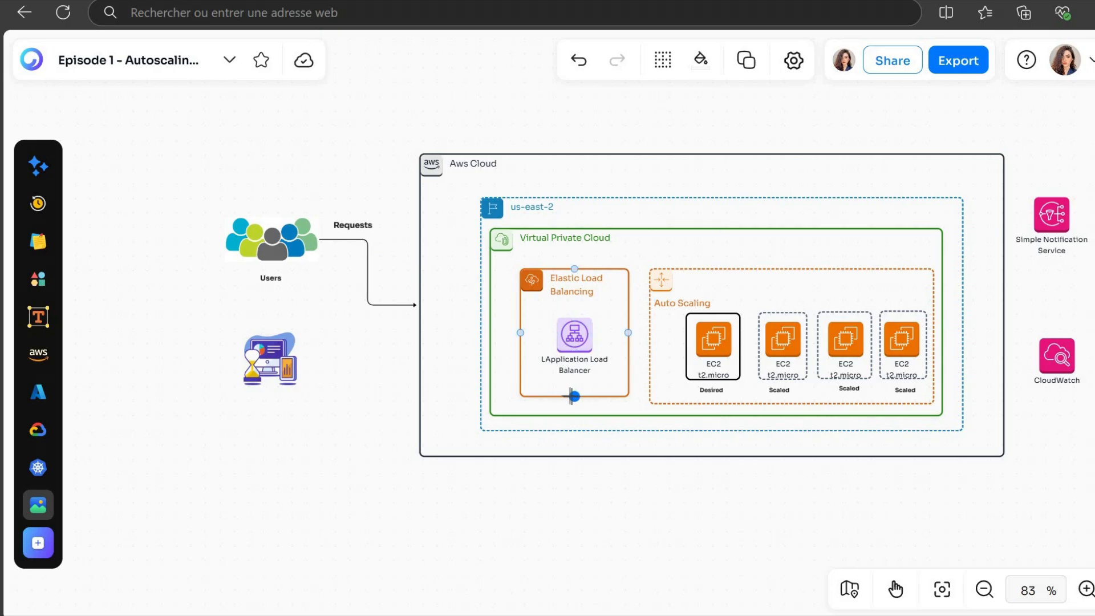
{"action": "left_click_drag", "start_coordinate": [577, 396], "coordinate": [791, 403]}
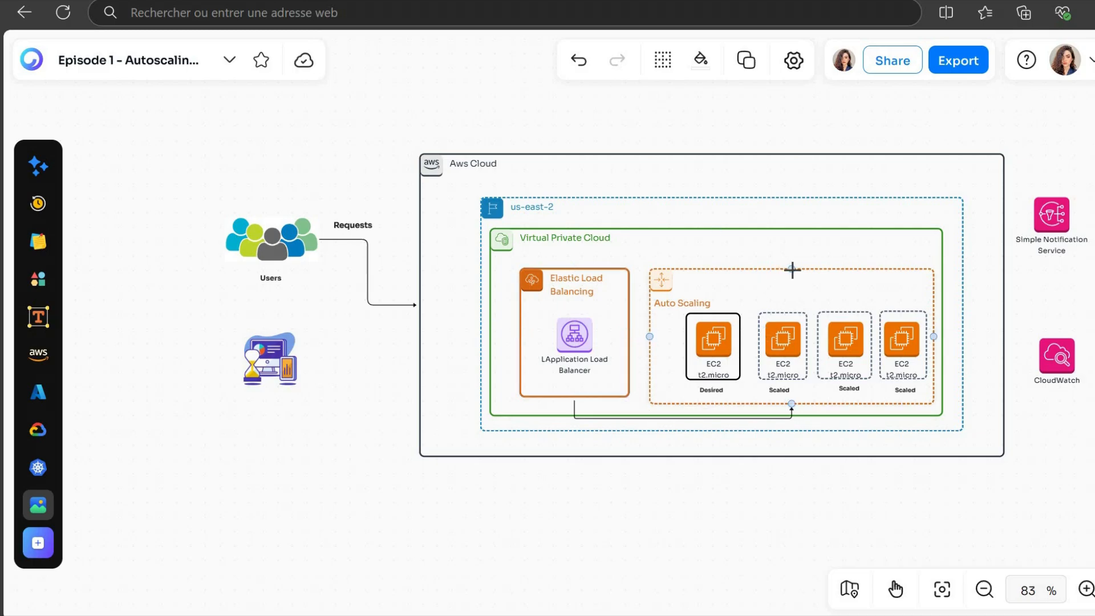
{"action": "left_click_drag", "start_coordinate": [791, 268], "coordinate": [569, 272]}
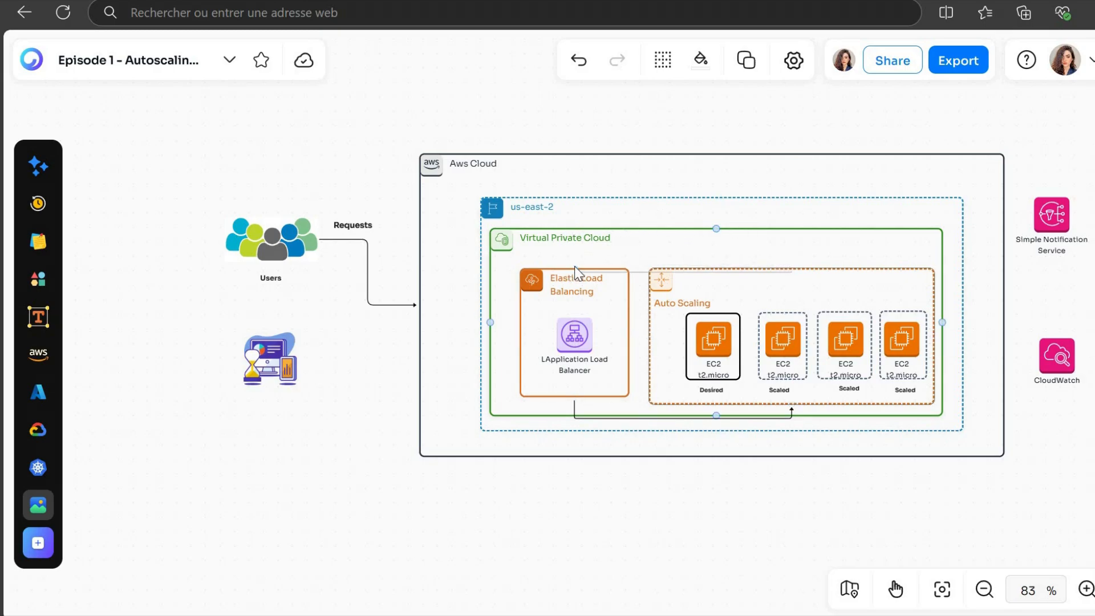
{"action": "left_click_drag", "start_coordinate": [573, 268], "coordinate": [573, 268]}
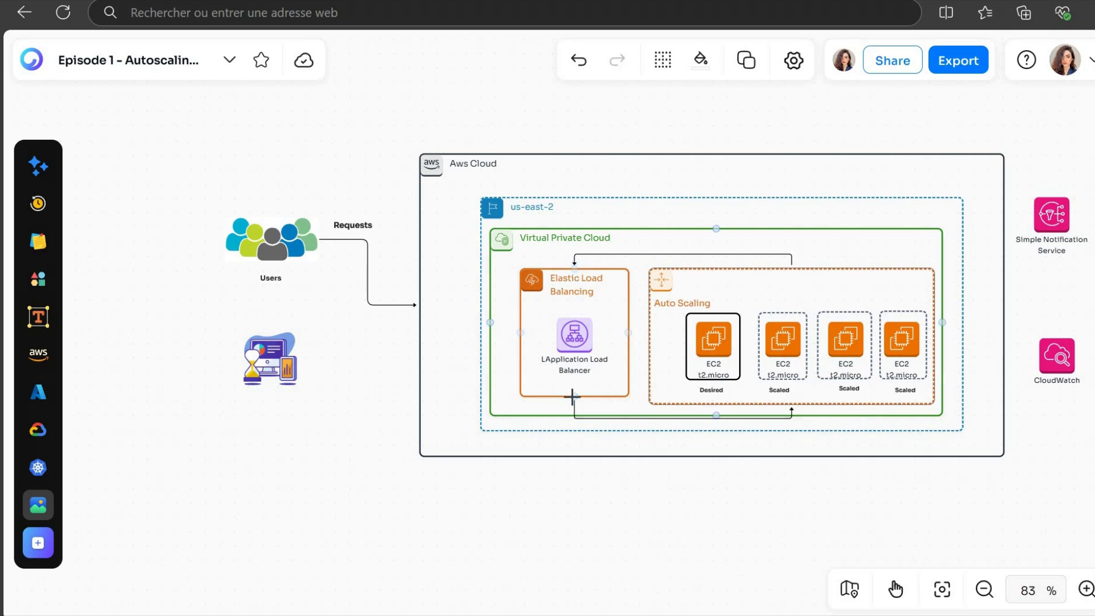
Draw connectors from Elastic Load Balancing to CloudWatch, from Auto Scaling to Simple Notification Service and CloudWatch, and from Aws Cloud to the application icon.
{"action": "left_click_drag", "start_coordinate": [574, 396], "coordinate": [1055, 380]}
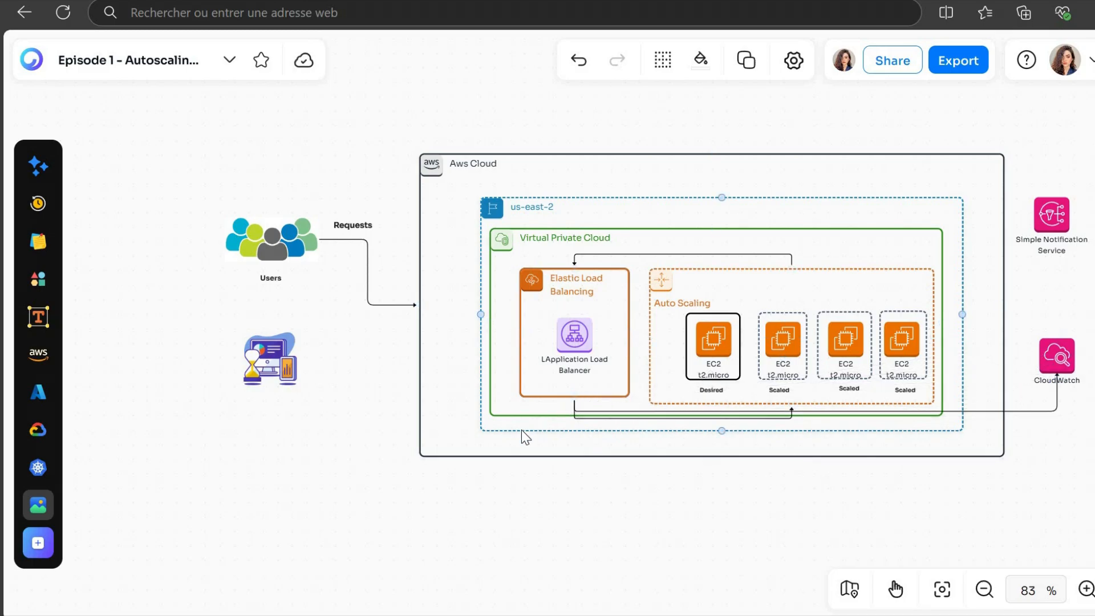
{"action": "left_click", "coordinate": [661, 419]}
{"action": "left_click", "coordinate": [748, 355]}
{"action": "left_click", "coordinate": [791, 267]}
{"action": "left_click_drag", "start_coordinate": [791, 267], "coordinate": [1053, 196]}
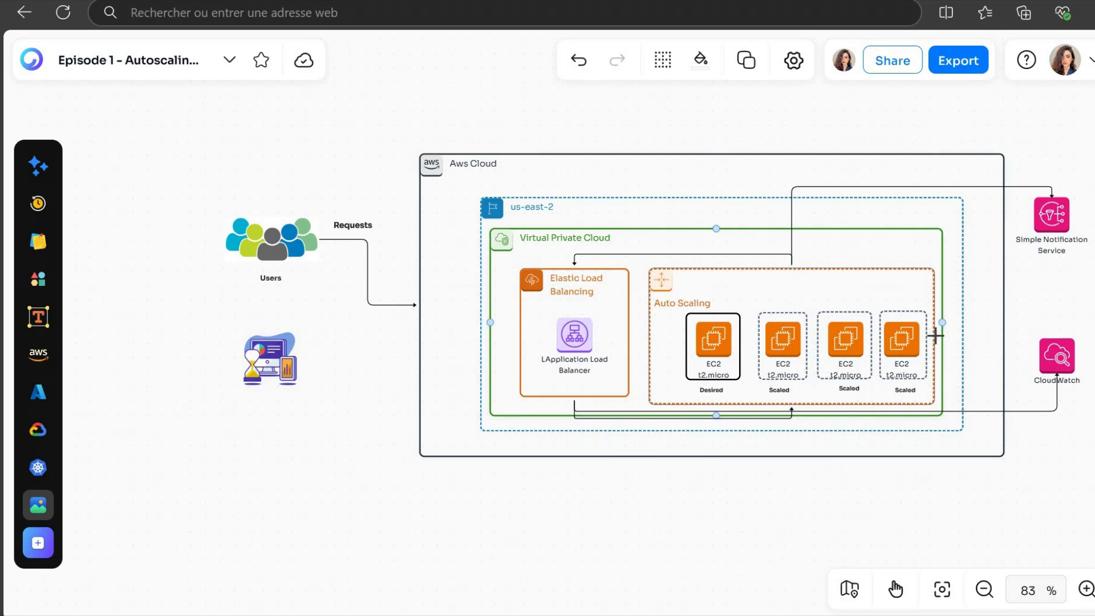
{"action": "left_click_drag", "start_coordinate": [1061, 324], "coordinate": [1058, 337]}
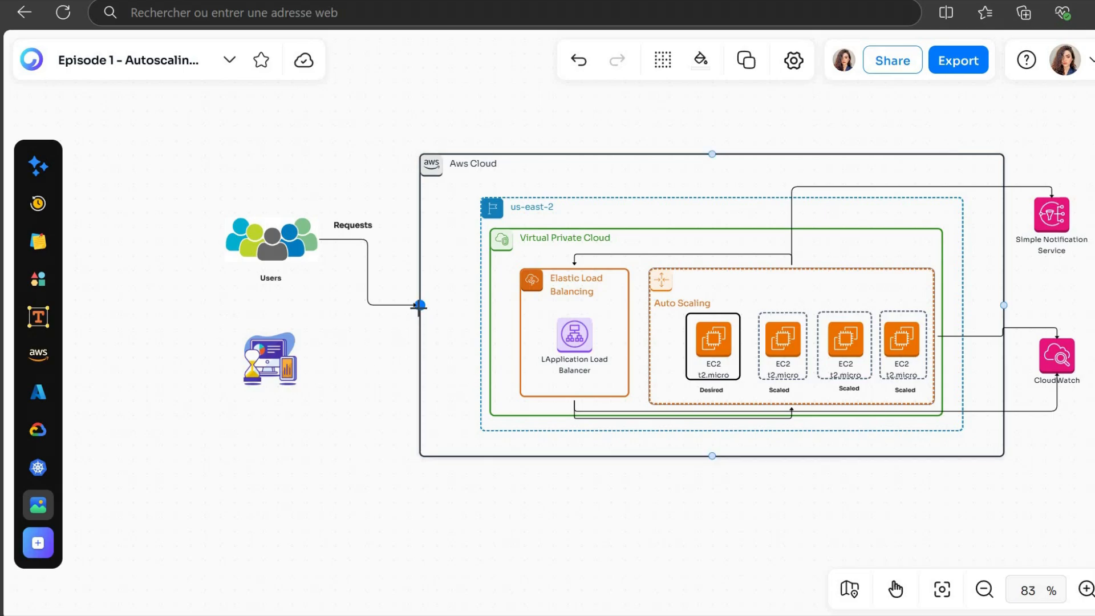
{"action": "left_click_drag", "start_coordinate": [420, 305], "coordinate": [297, 358]}
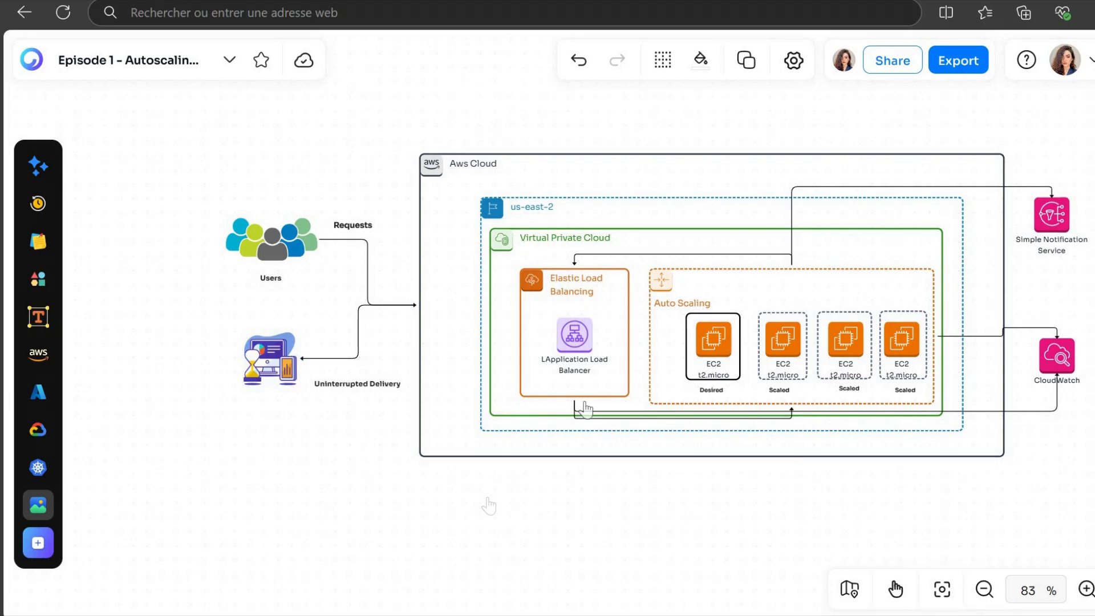
Fill the Elastic Load Balancing frame with a gradient whose end stop at 100 is purple 800080.
{"action": "left_click", "coordinate": [607, 316]}
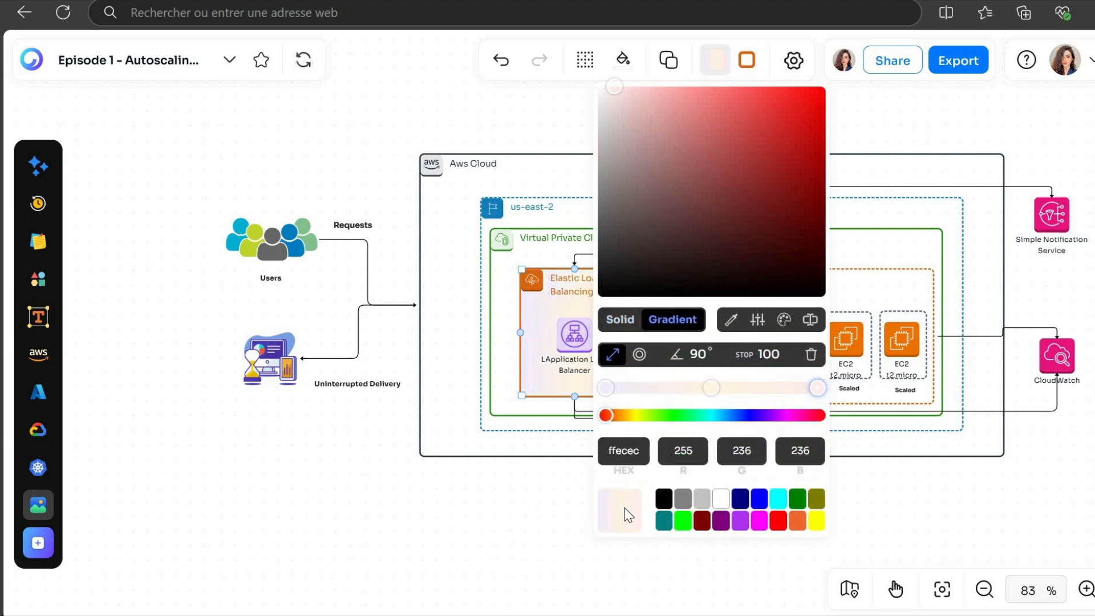
{"action": "left_click", "coordinate": [720, 520]}
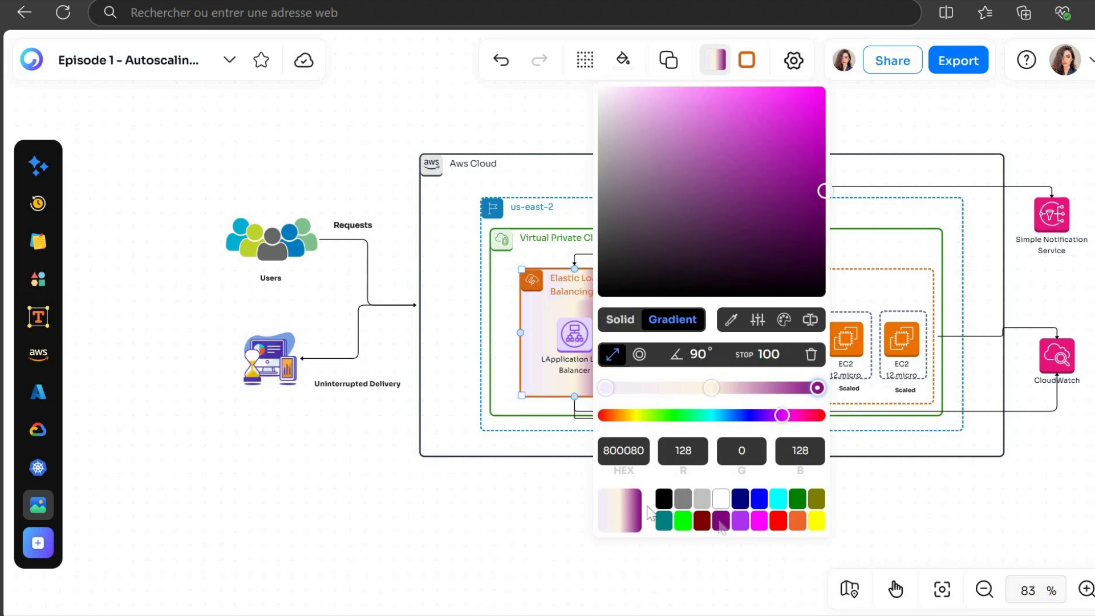
{"action": "left_click", "coordinate": [560, 521]}
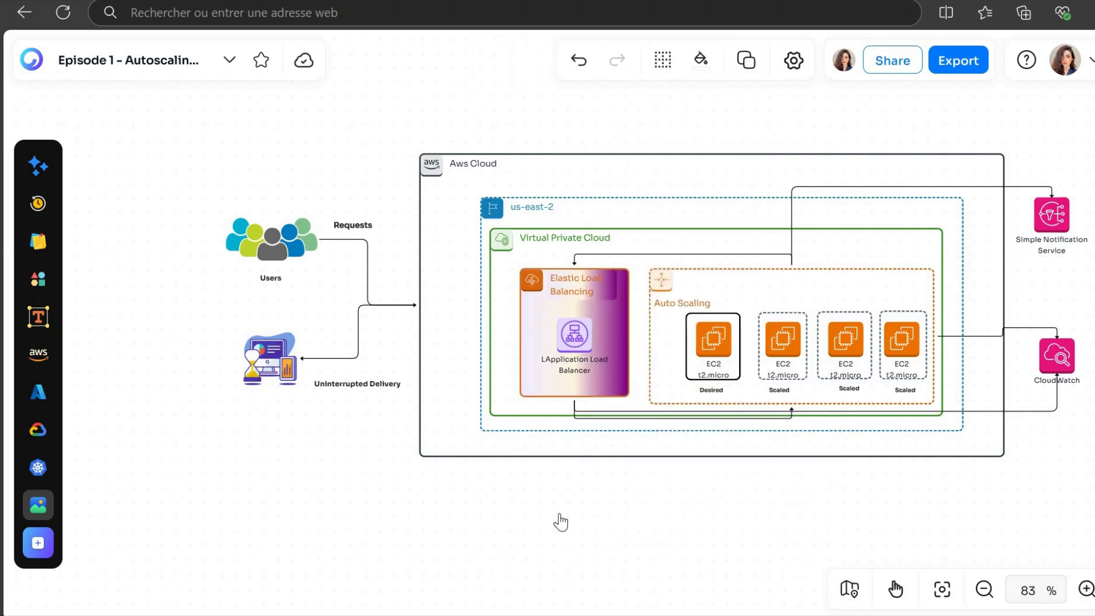
Fill the Desired EC2 frame with solid cyan.
{"action": "left_click", "coordinate": [692, 327]}
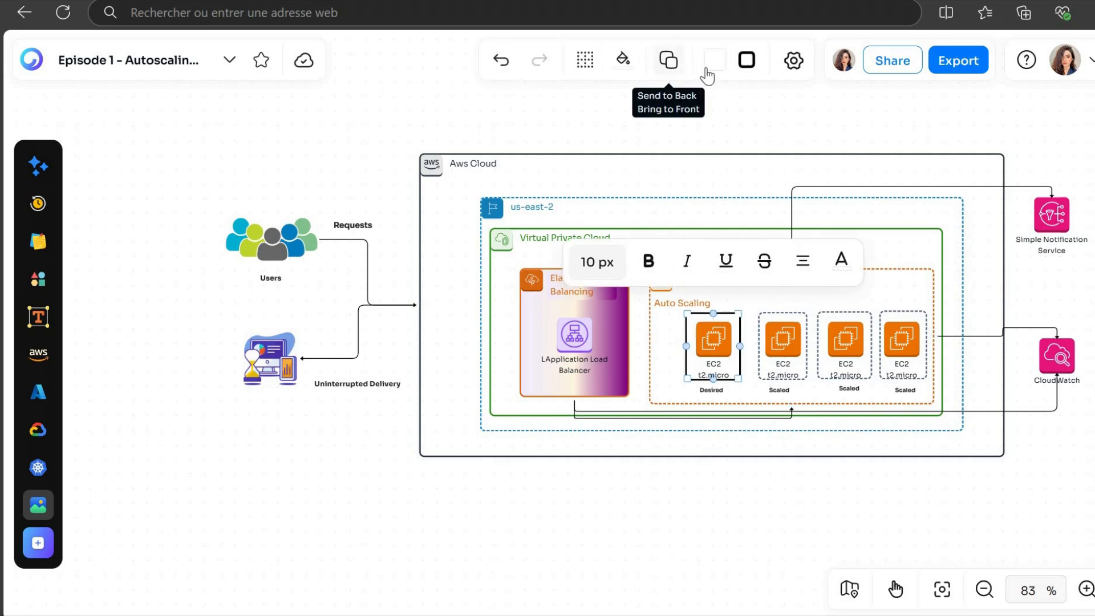
{"action": "left_click", "coordinate": [706, 69]}
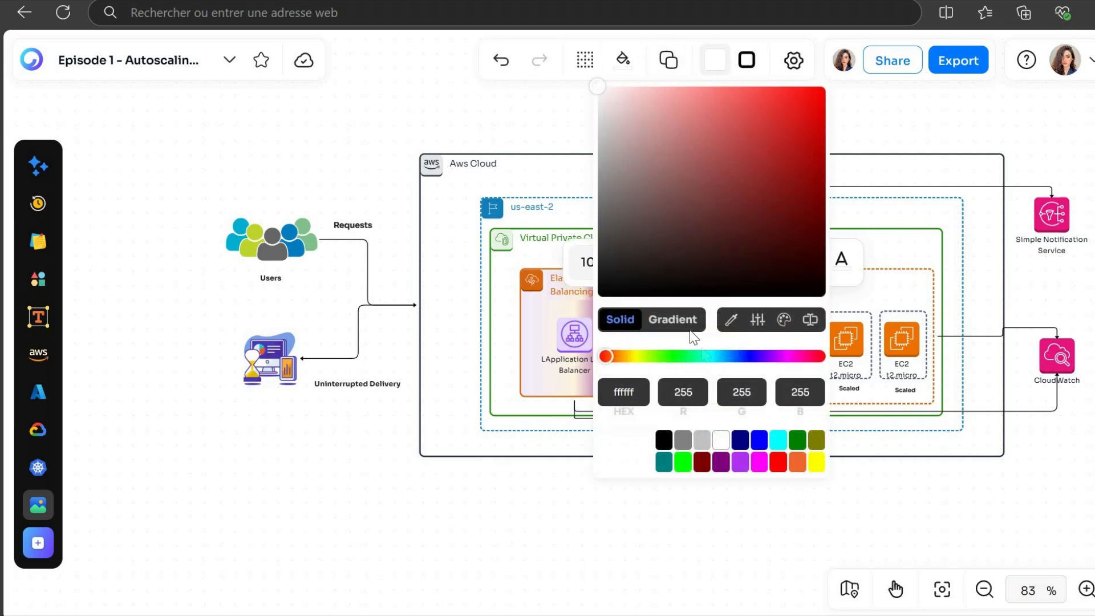
{"action": "left_click", "coordinate": [779, 439]}
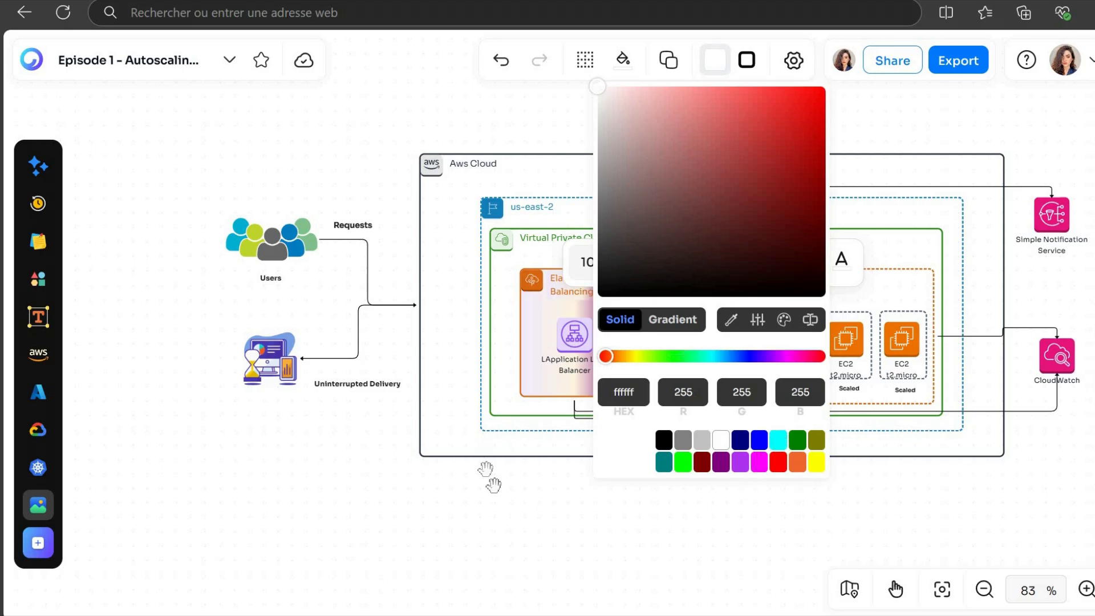
{"action": "left_click", "coordinate": [520, 530]}
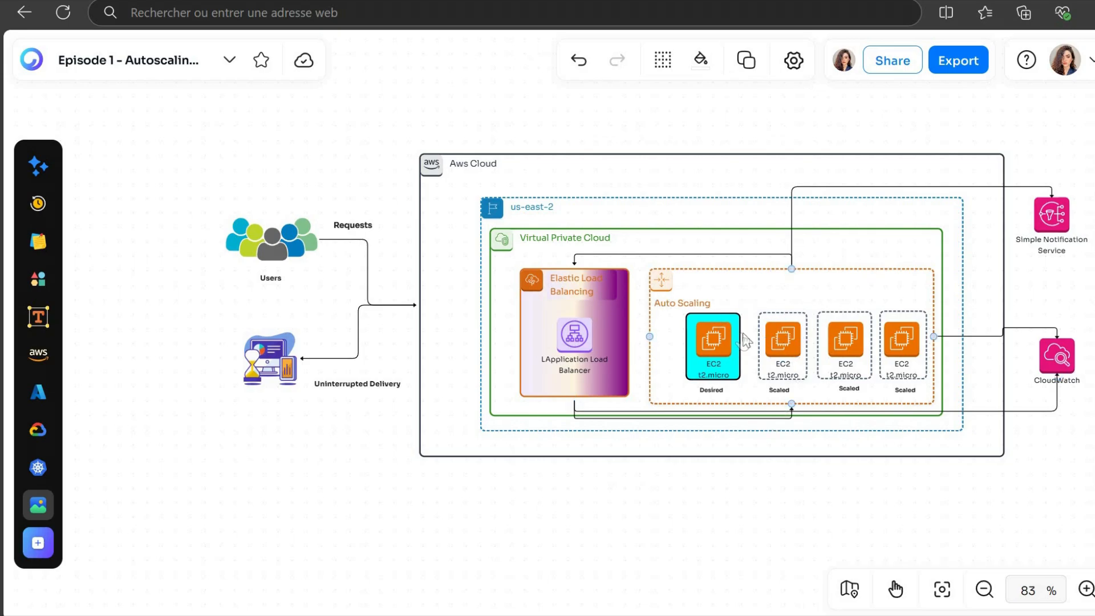
Set the end point of the Requests connector between the users image and Aws Cloud to an open circle.
{"action": "left_click", "coordinate": [721, 255]}
{"action": "left_click", "coordinate": [367, 291]}
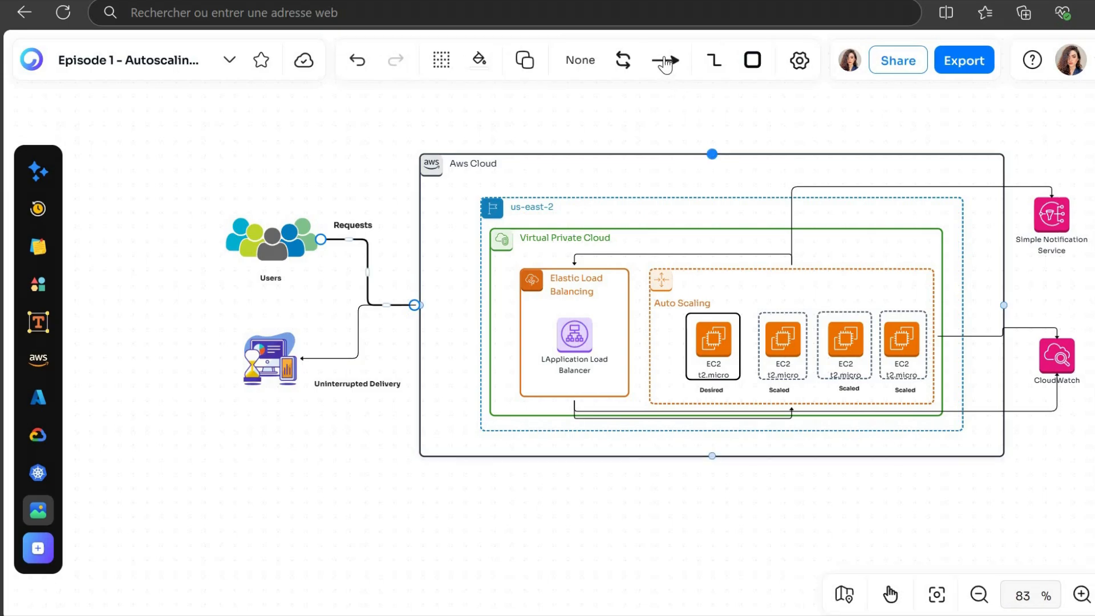
{"action": "left_click", "coordinate": [665, 60]}
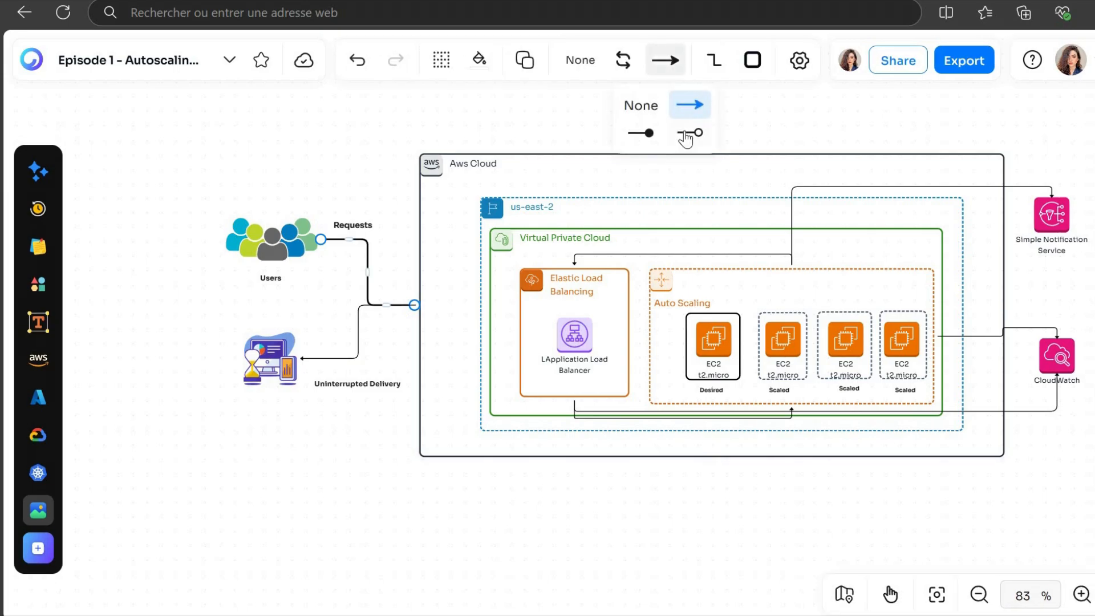
{"action": "left_click", "coordinate": [685, 135]}
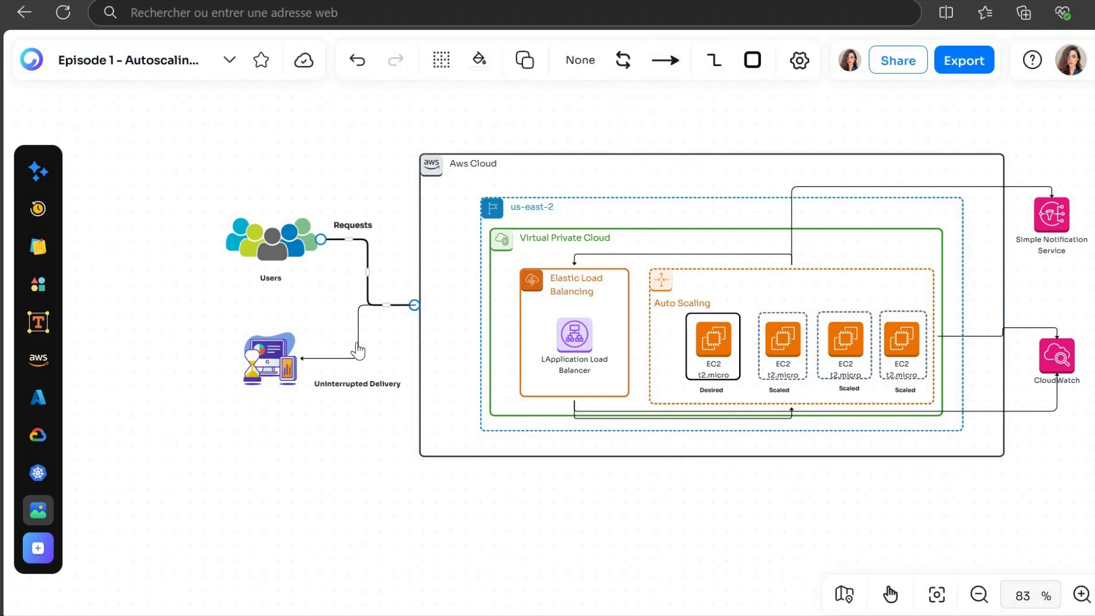
Set the end point of the Uninterrupted Delivery connector to an open circle.
{"action": "left_click", "coordinate": [359, 350]}
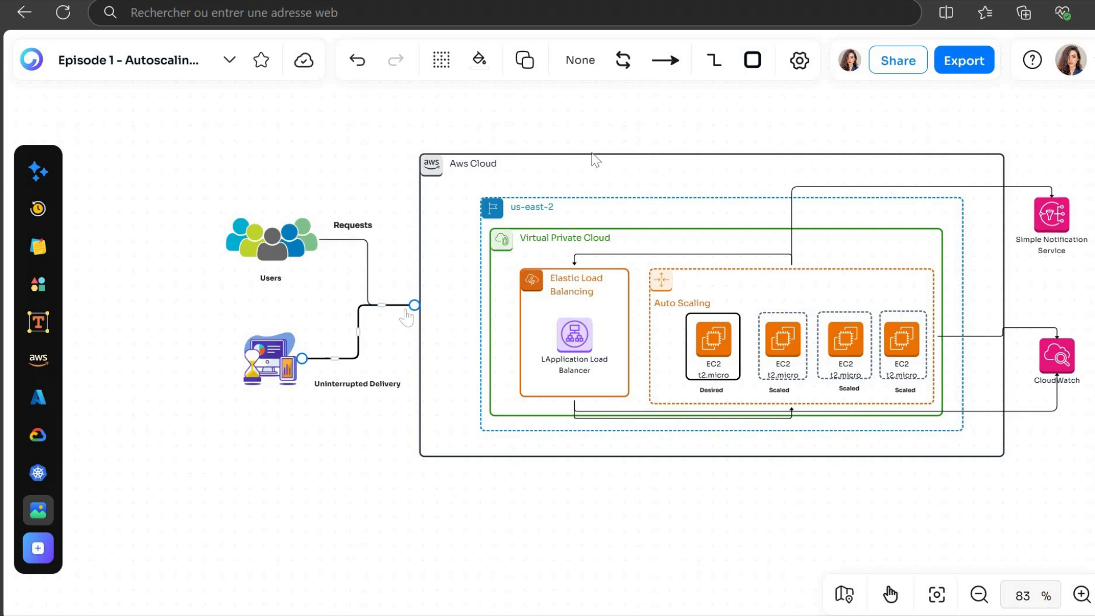
{"action": "left_click", "coordinate": [667, 62]}
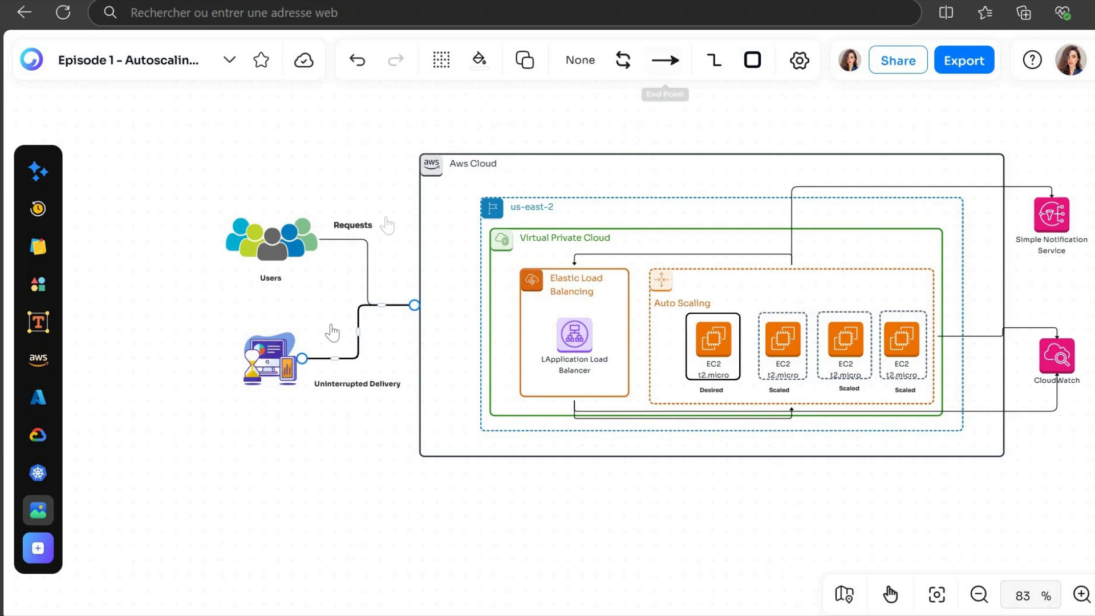
{"action": "left_click", "coordinate": [347, 434]}
{"action": "left_click", "coordinate": [353, 359]}
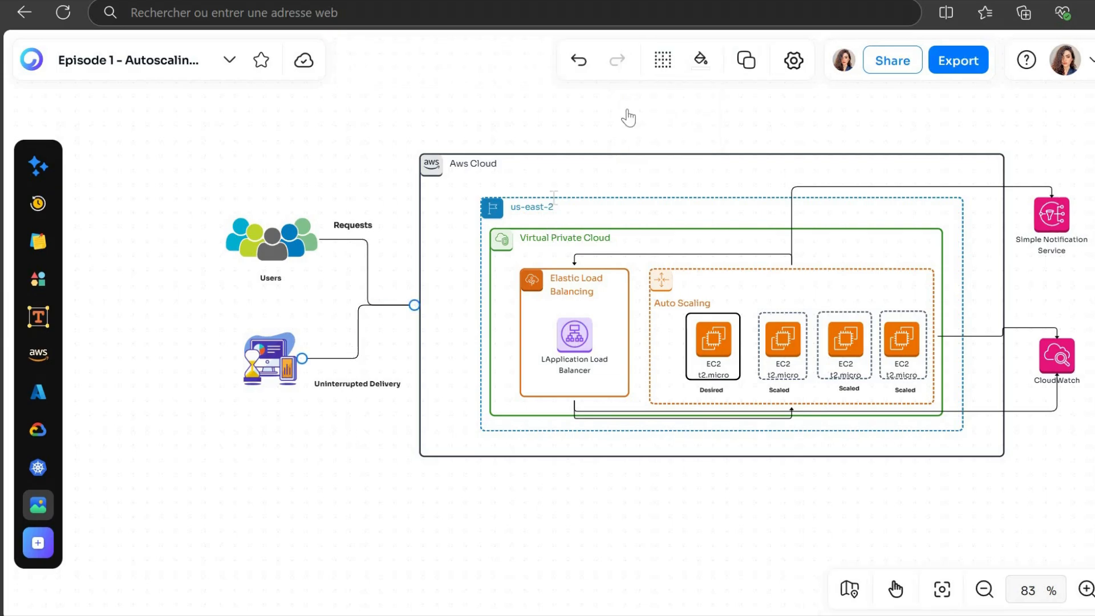
{"action": "left_click", "coordinate": [677, 64]}
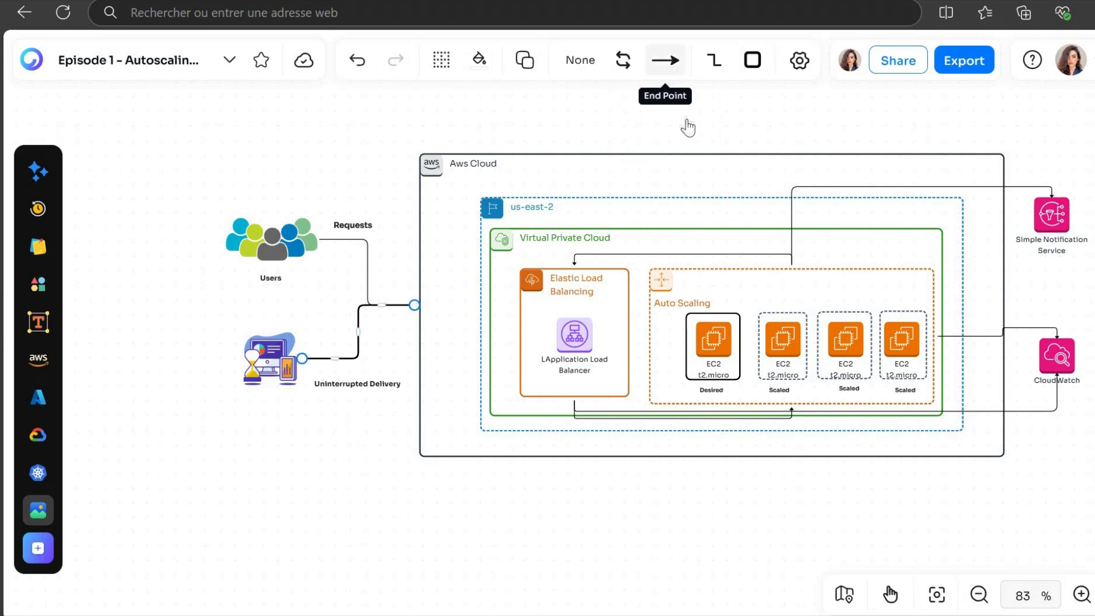
{"action": "left_click", "coordinate": [301, 482]}
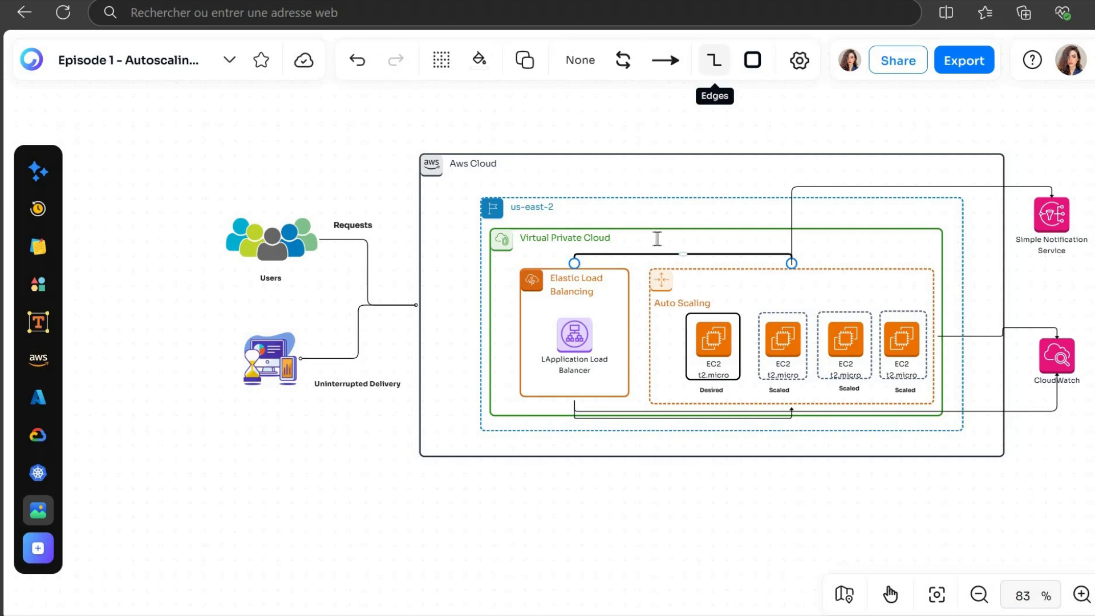
Try curved, dashed curved and straight edge styles on the upper connector from Auto Scaling to Elastic Load Balancing.
{"action": "left_click", "coordinate": [716, 61]}
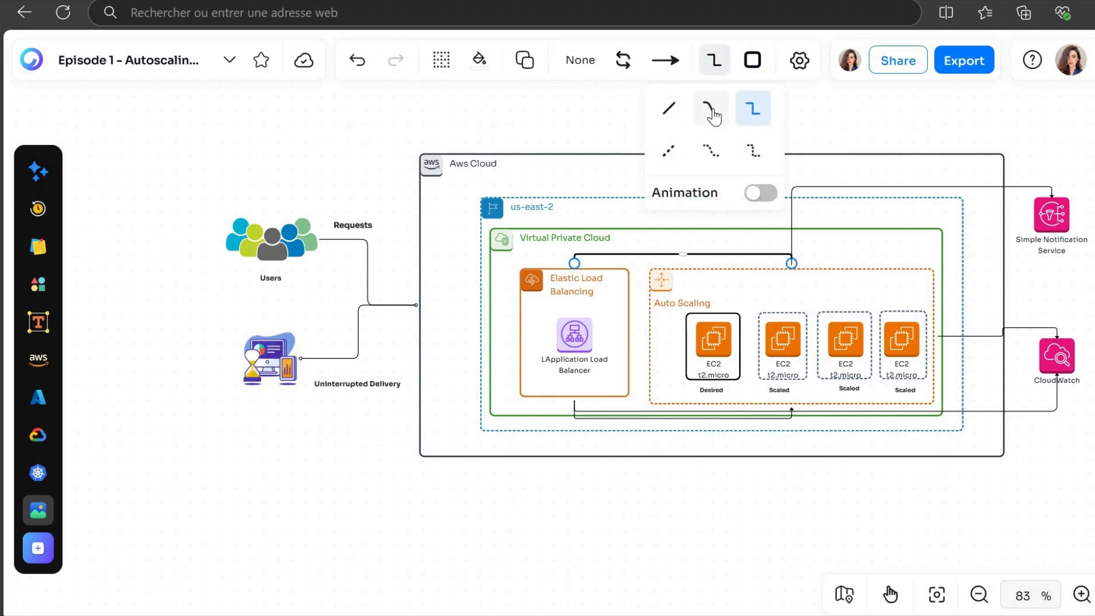
{"action": "left_click", "coordinate": [712, 111]}
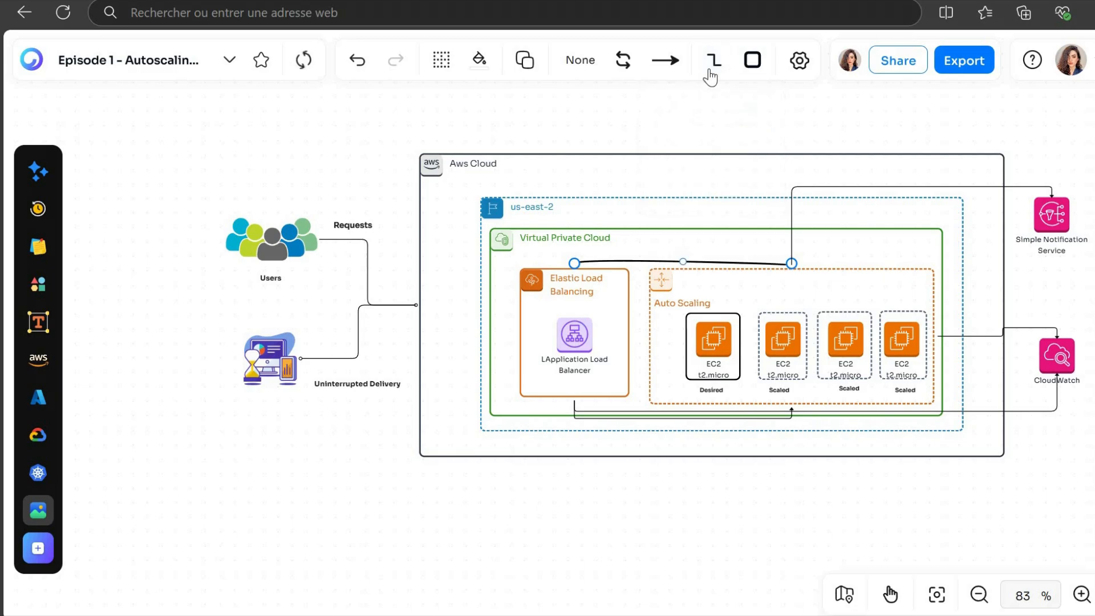
{"action": "left_click", "coordinate": [710, 70]}
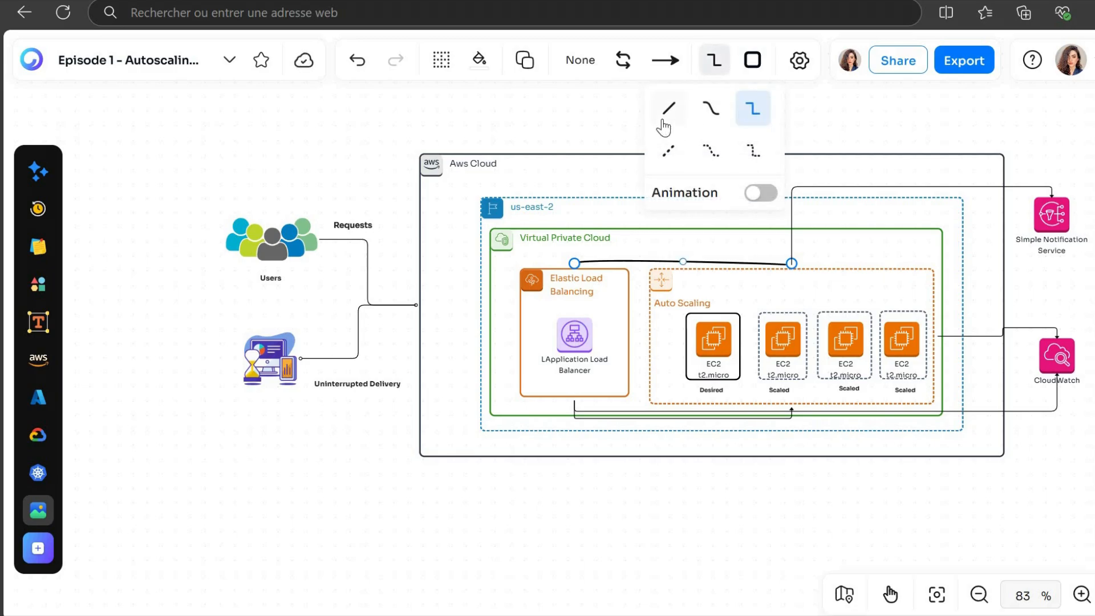
{"action": "left_click", "coordinate": [713, 106]}
{"action": "left_click", "coordinate": [714, 67]}
{"action": "left_click", "coordinate": [709, 151]}
{"action": "left_click", "coordinate": [713, 68]}
{"action": "left_click", "coordinate": [672, 111]}
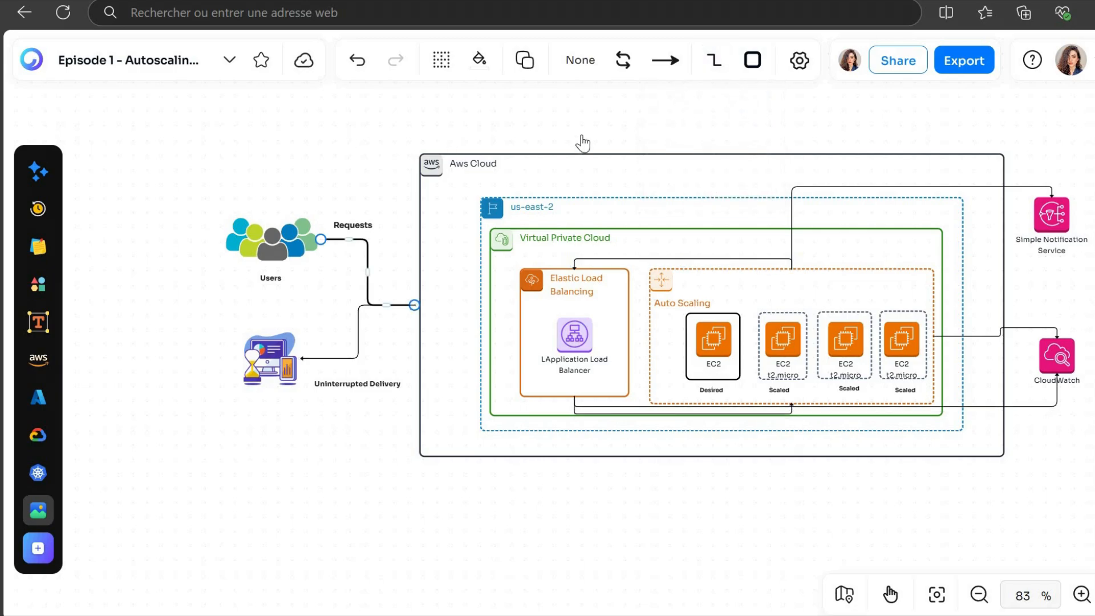
Switch Hide Descriptions on and off again in the diagram settings, and enable Animation for the connectors.
{"action": "left_click", "coordinate": [798, 62]}
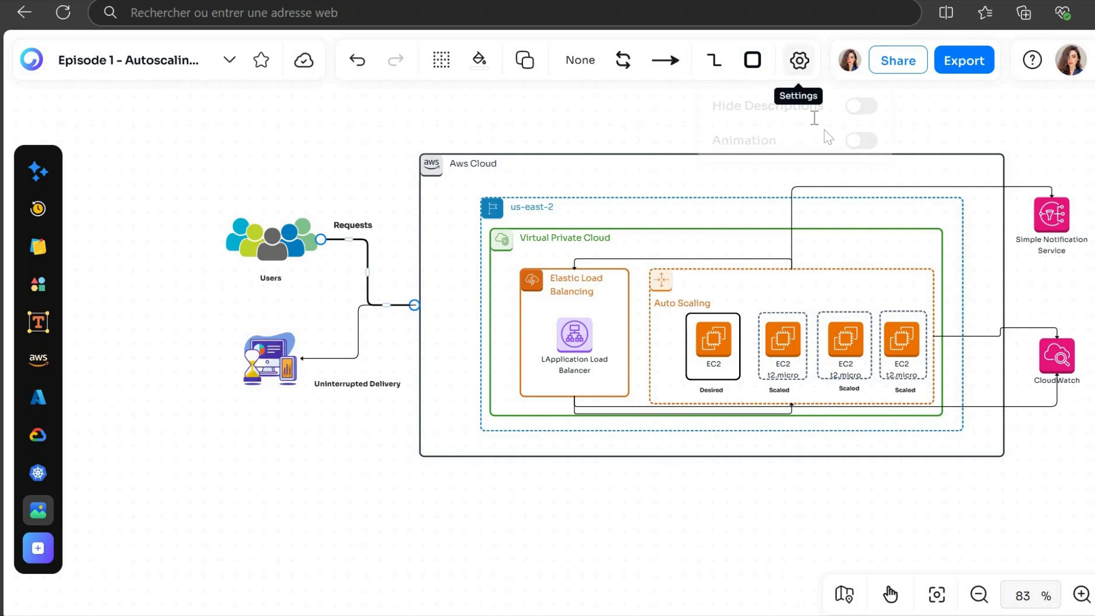
{"action": "left_click", "coordinate": [855, 111]}
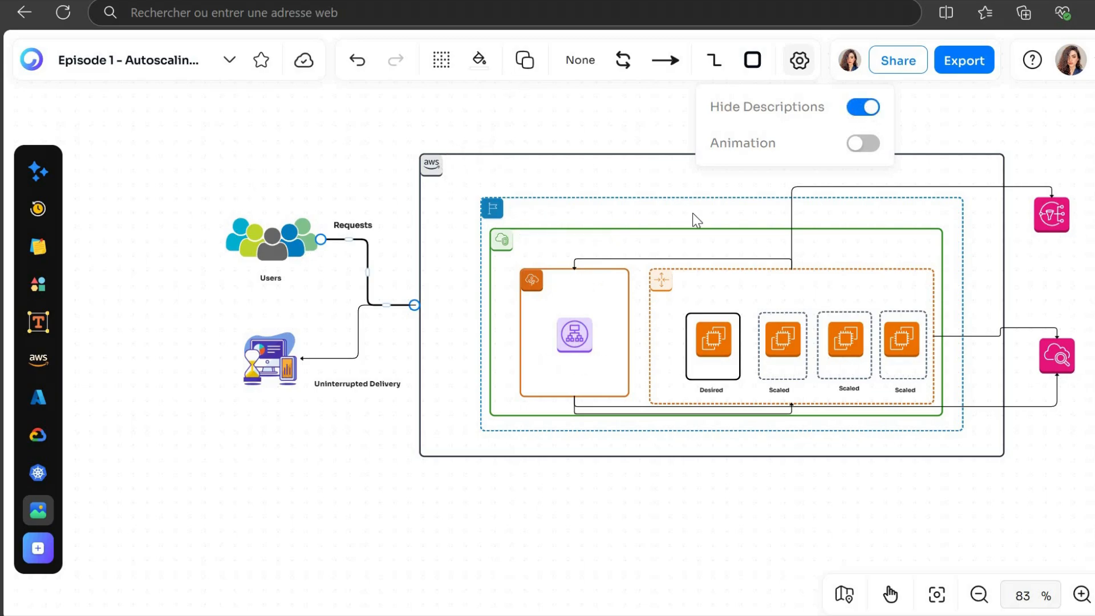
{"action": "left_click", "coordinate": [865, 108]}
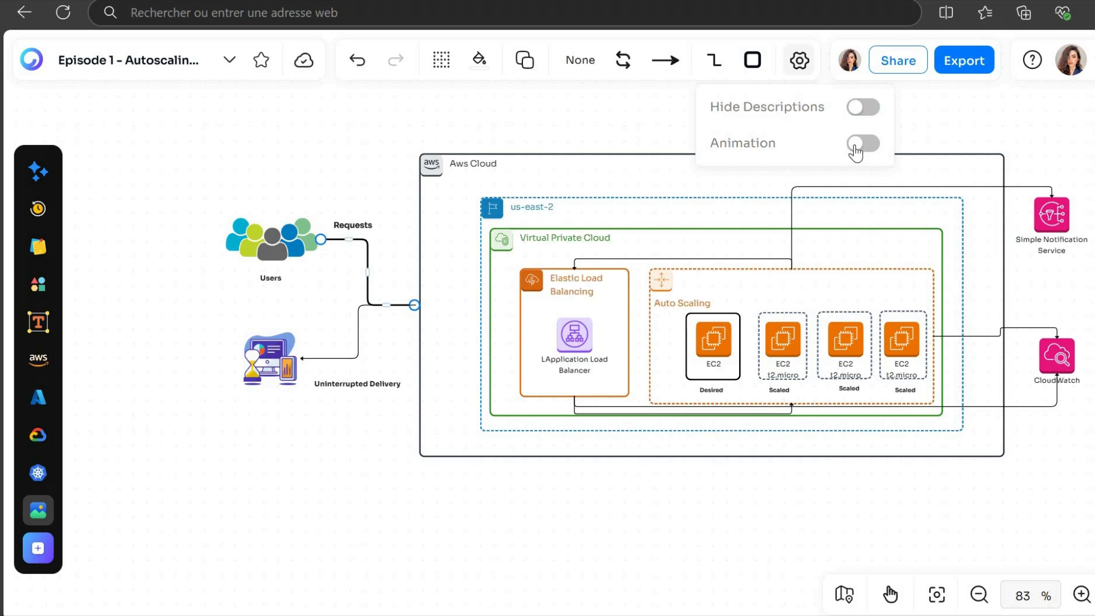
{"action": "left_click", "coordinate": [855, 149]}
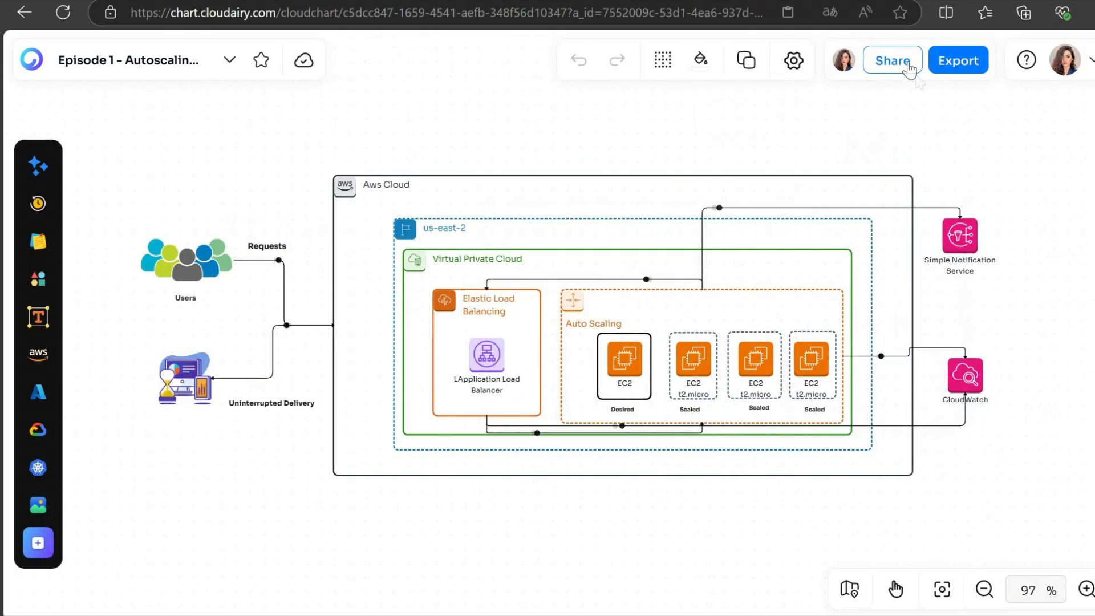
Open the export settings for the finished diagram.
{"action": "left_click", "coordinate": [958, 60]}
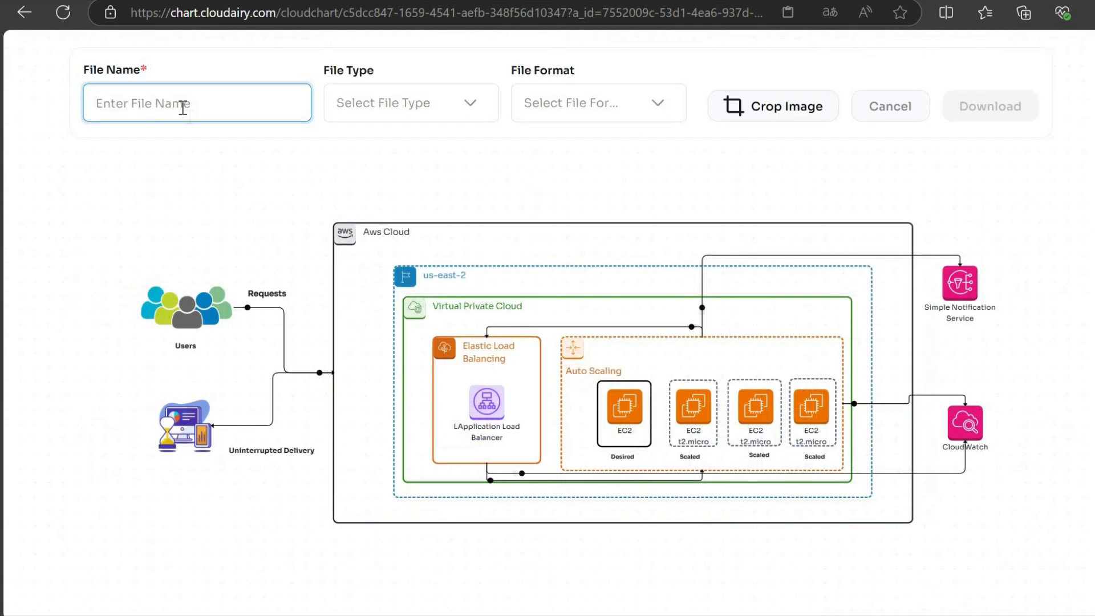